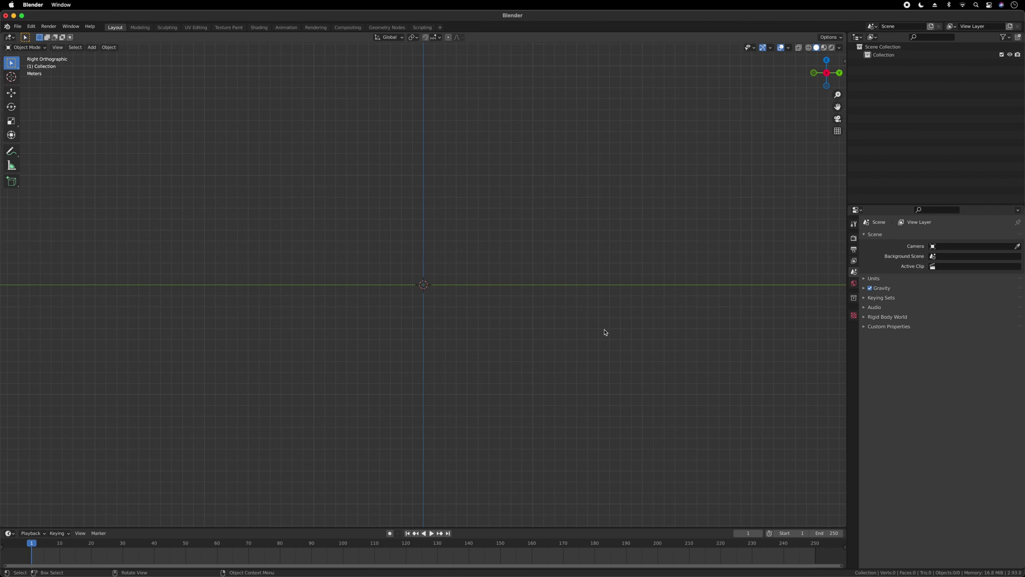
Add a default cube mesh at the scene centre and zoom in on it
key(shift)
key(shift+a)
mouse_move(605, 332)
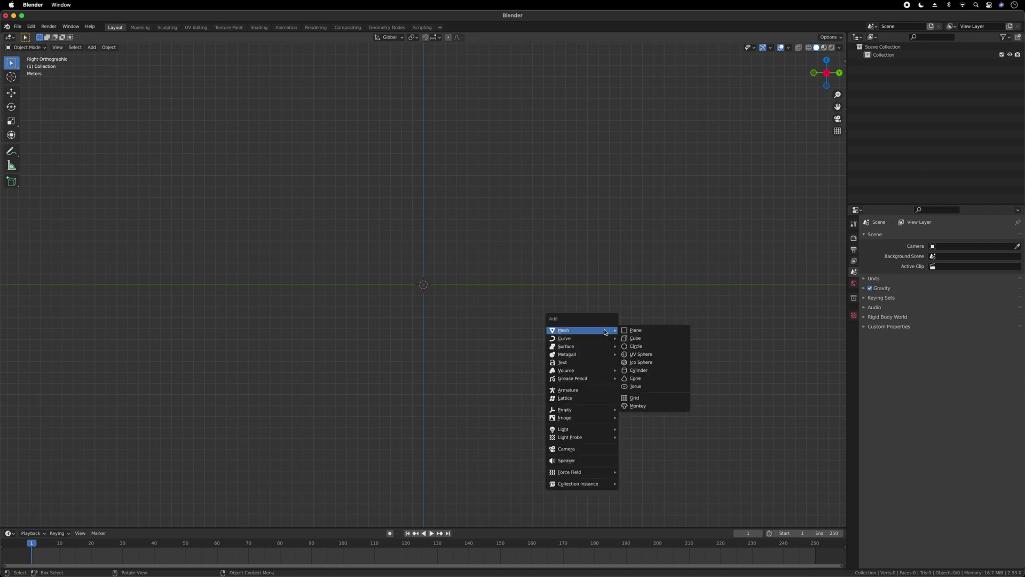
click(658, 339)
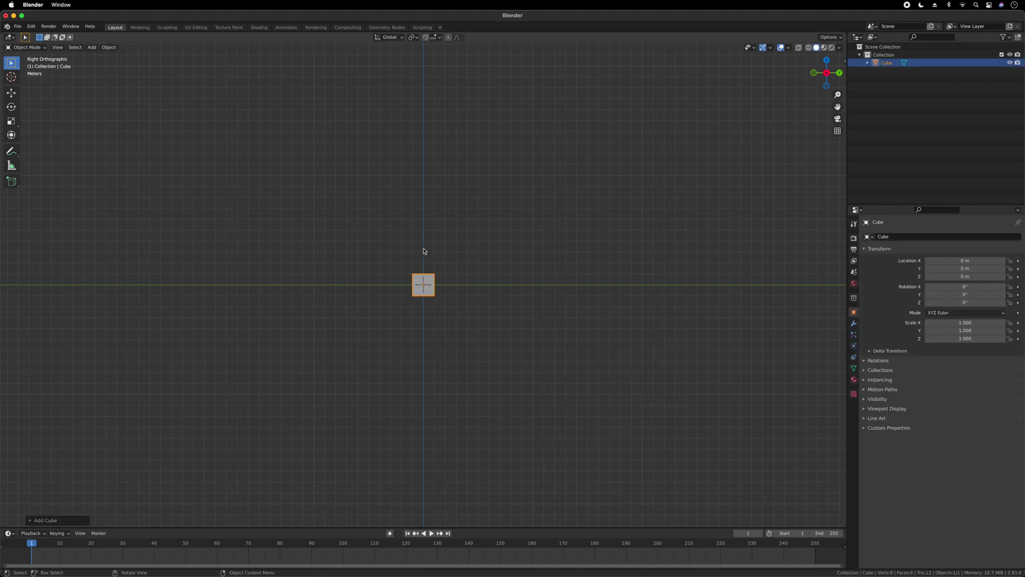
scroll(439, 283, up, 8)
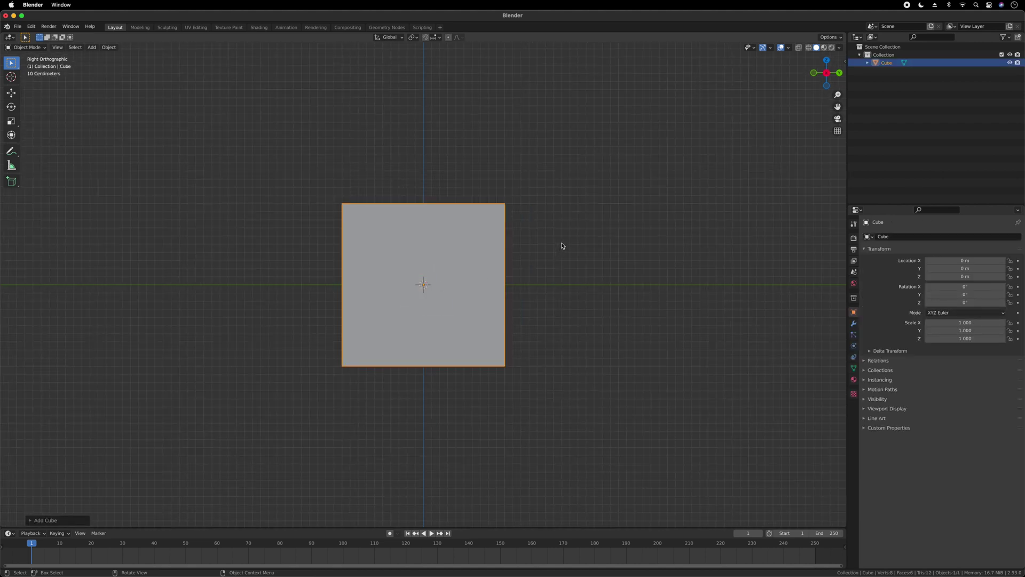
Switch to the Shading workspace to start material work on the cube
right_click(456, 266)
key(Escape)
click(260, 27)
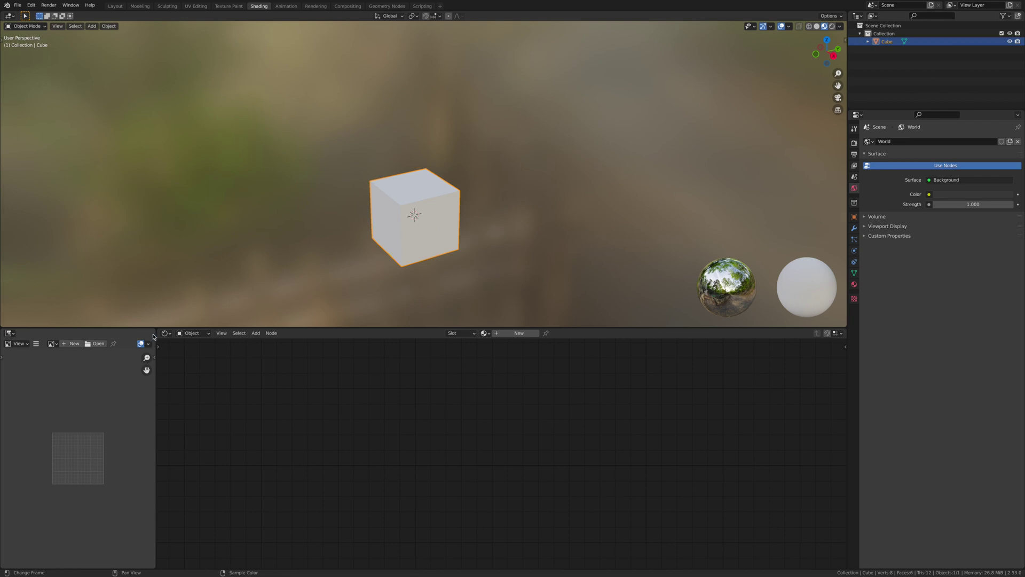
Widen the node editor and create a new material, Material.001, for the cube
drag(156, 335, 59, 374)
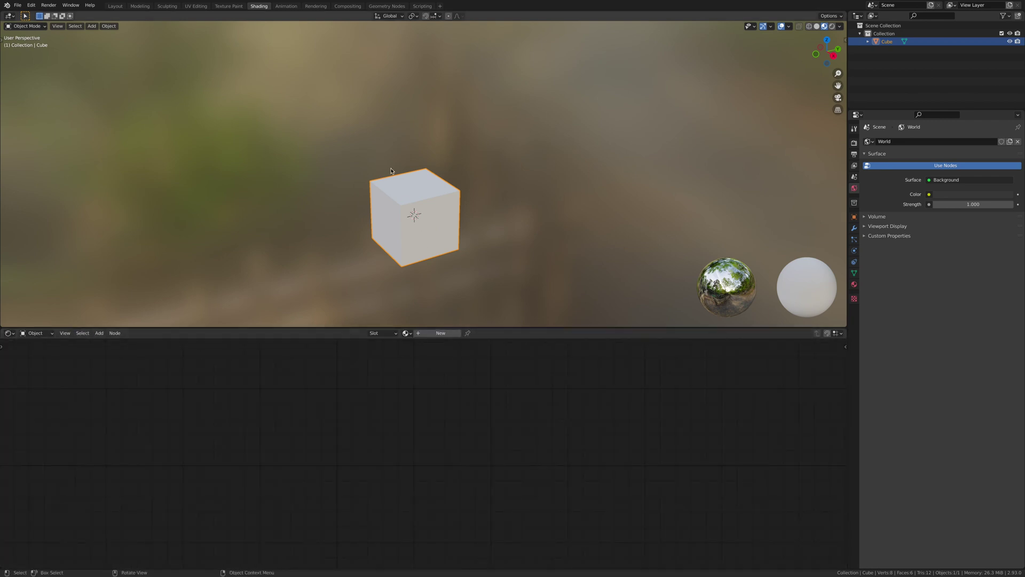
click(441, 333)
scroll(411, 390, down, 5)
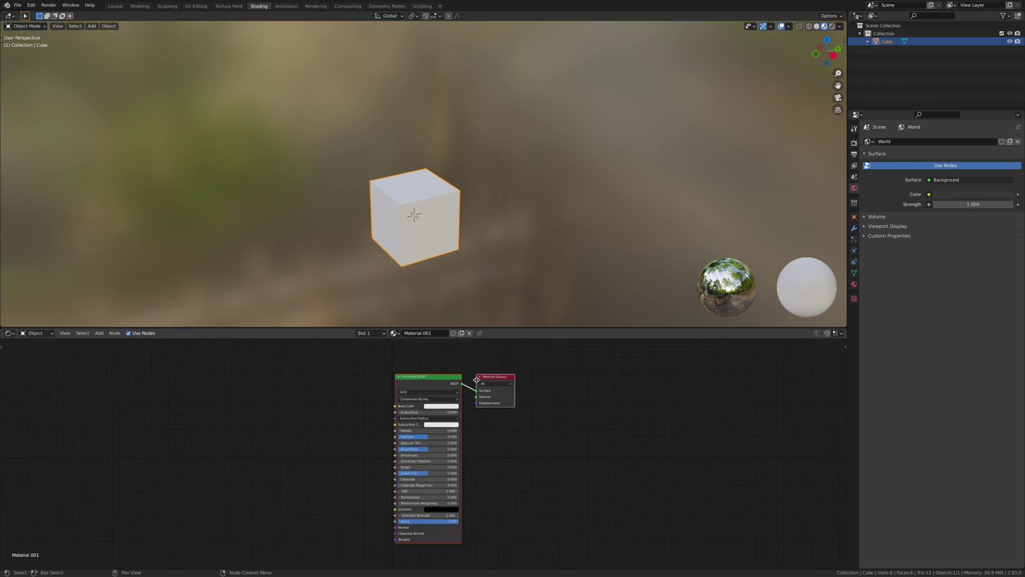
Move the Principled BSDF and Material Output nodes further right
drag(365, 357, 567, 465)
key(g)
click(667, 384)
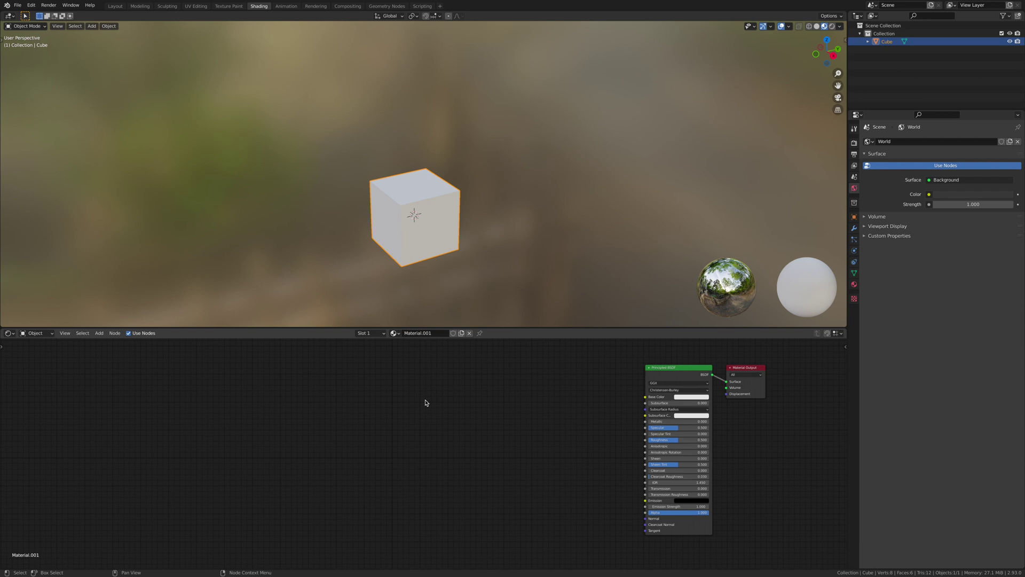
key(shift+a)
Add a ColorRamp node to the left of the Principled BSDF
click(442, 415)
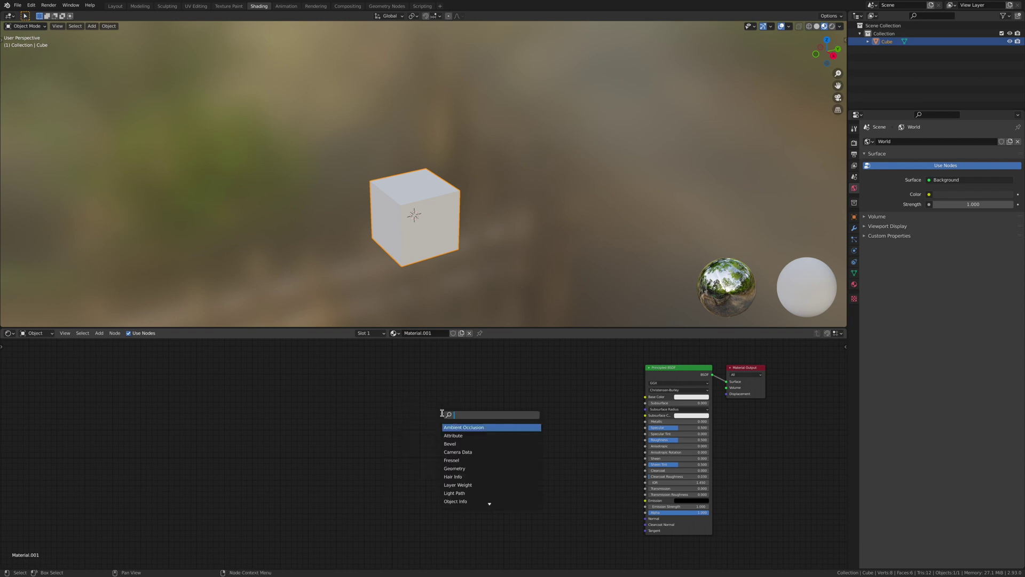
text(colorr)
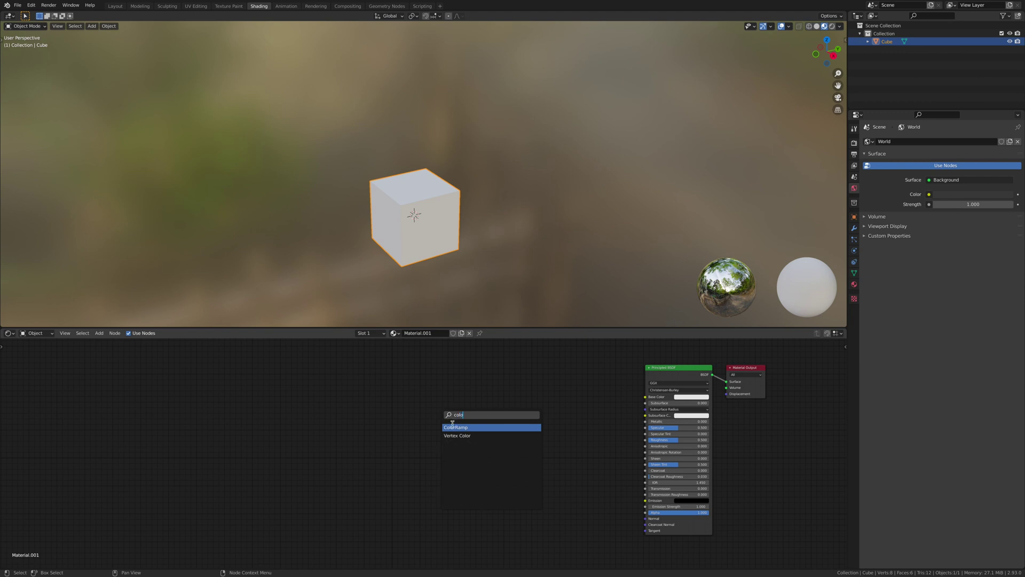
key(Return)
click(503, 408)
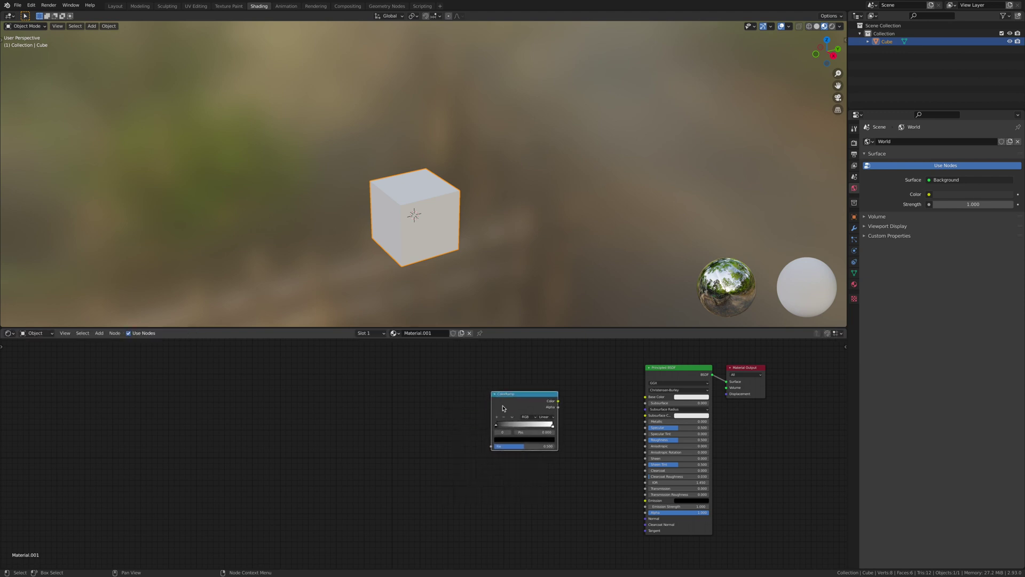
Add a MixRGB node to the left of the ColorRamp
key(shift+a)
click(436, 415)
text(m)
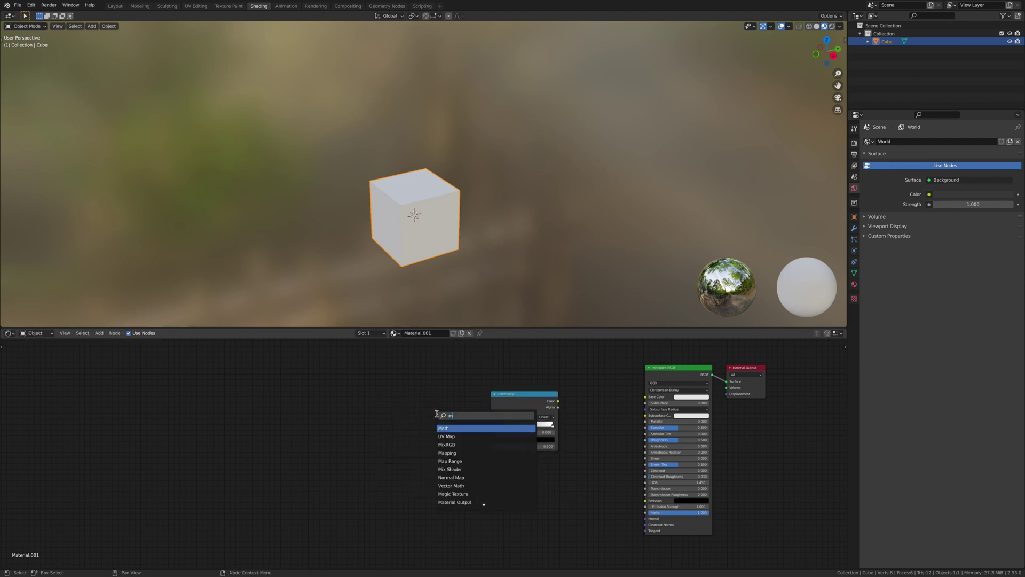
text(ix)
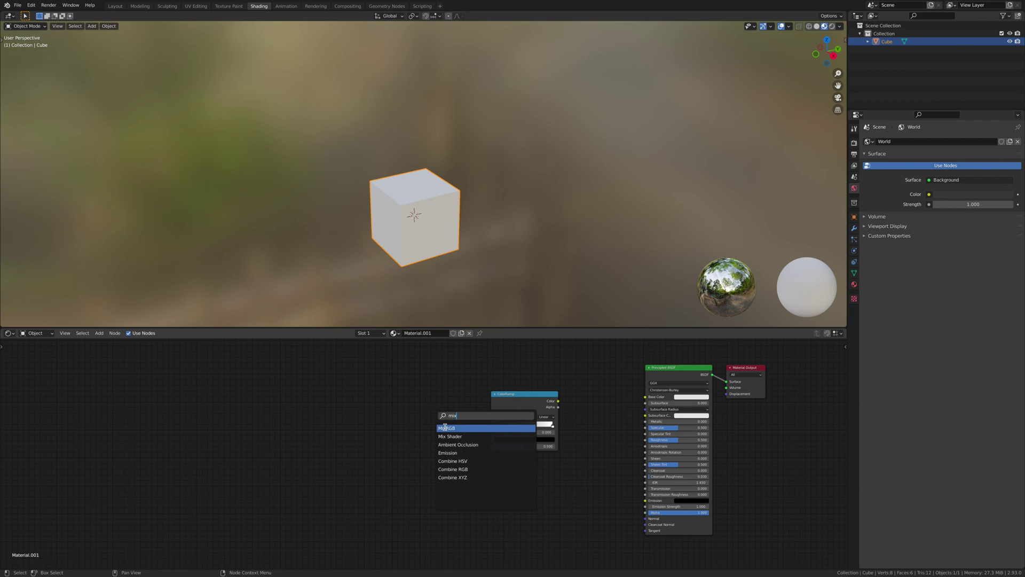
click(444, 428)
click(419, 405)
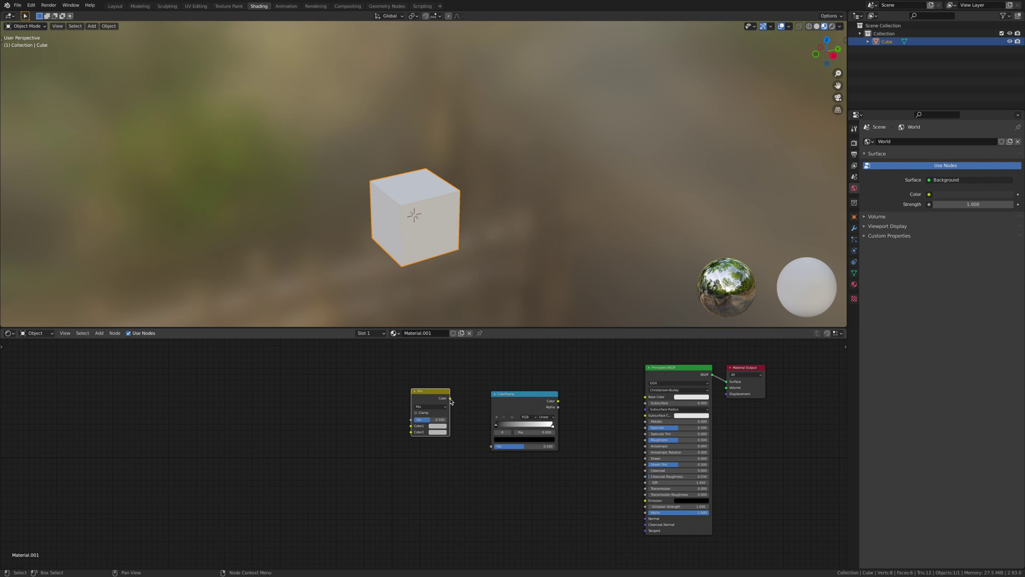
Wire the Mix output into ColorRamp Fac and ColorRamp Color into Base Color
drag(451, 398, 491, 446)
drag(558, 401, 646, 397)
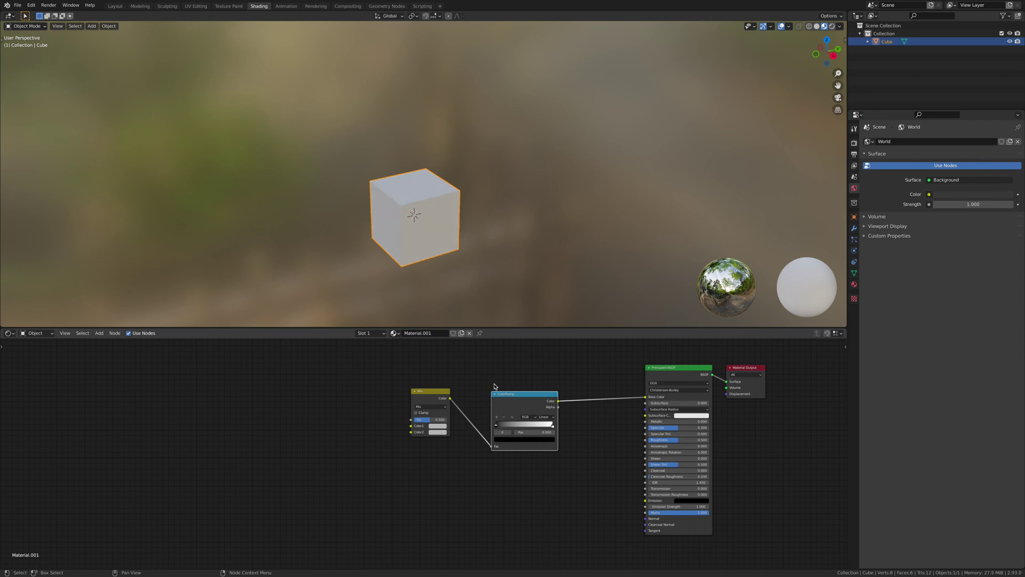
click(839, 26)
Set the viewport World Opacity to 0 for a flat grey backdrop
drag(850, 130, 801, 130)
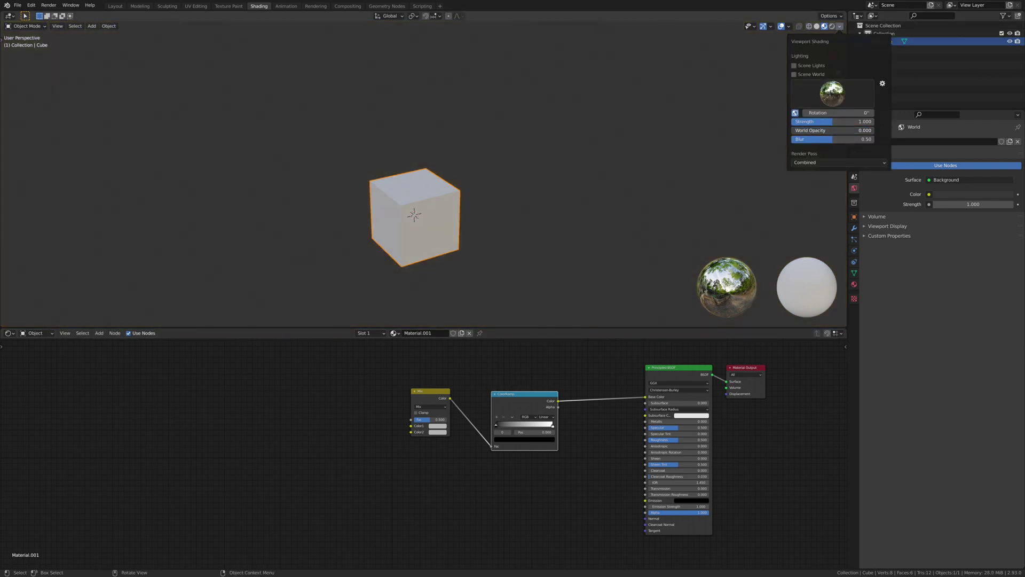
scroll(454, 171, up, 2)
shift+middle_drag(456, 232, 463, 217)
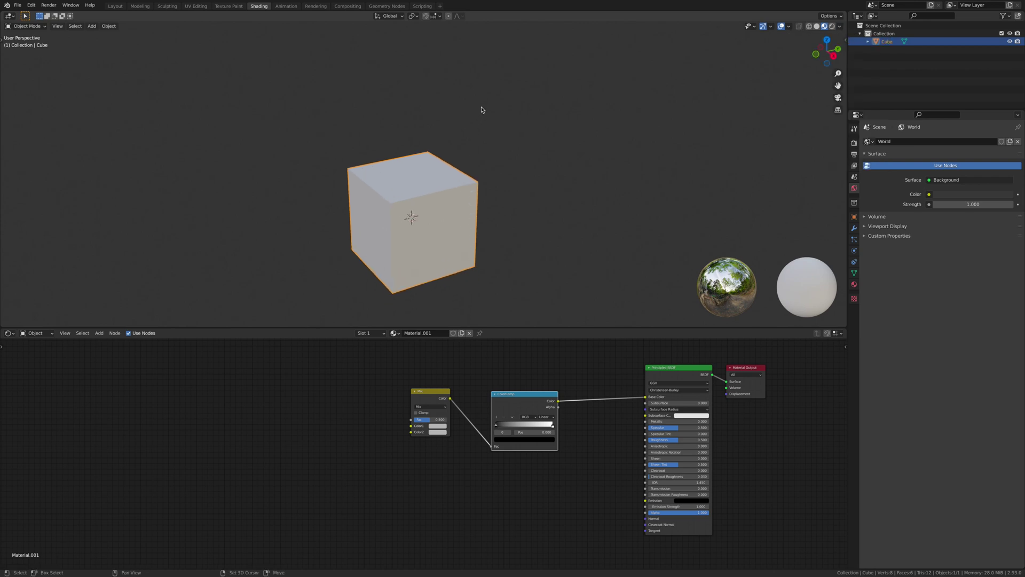
Place a Musgrave Texture node to the left of the Mix node
shift+middle_drag(444, 257, 441, 165)
click(592, 462)
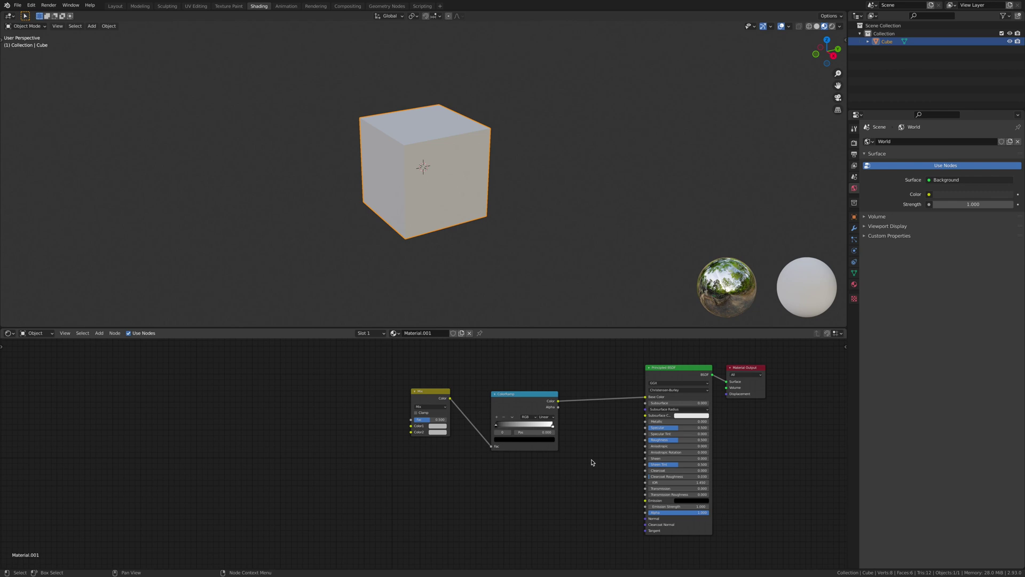
click(329, 390)
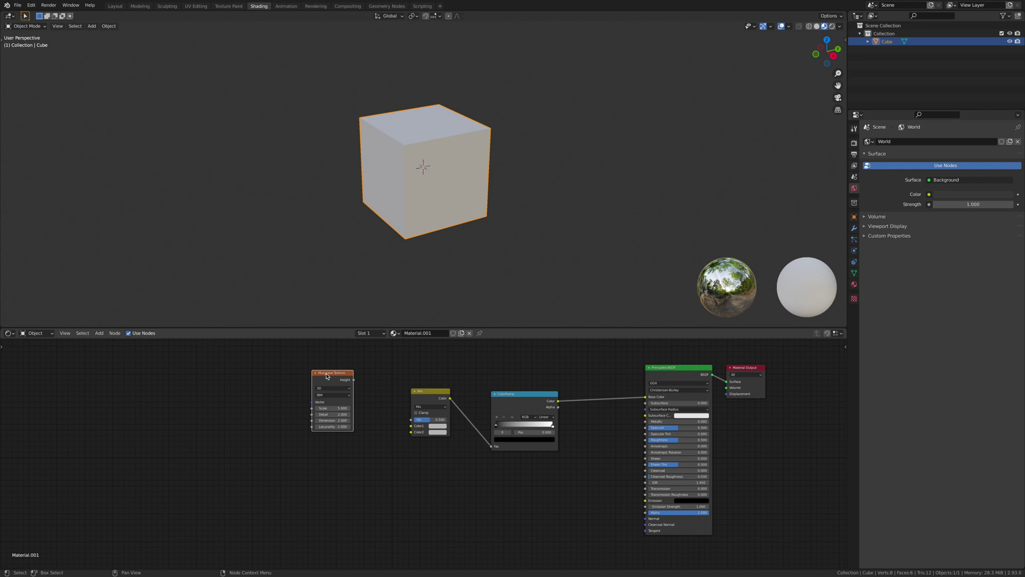
Add Texture Coordinate and Mapping nodes for the Musgrave, using Object coordinates
key(ctrl+t)
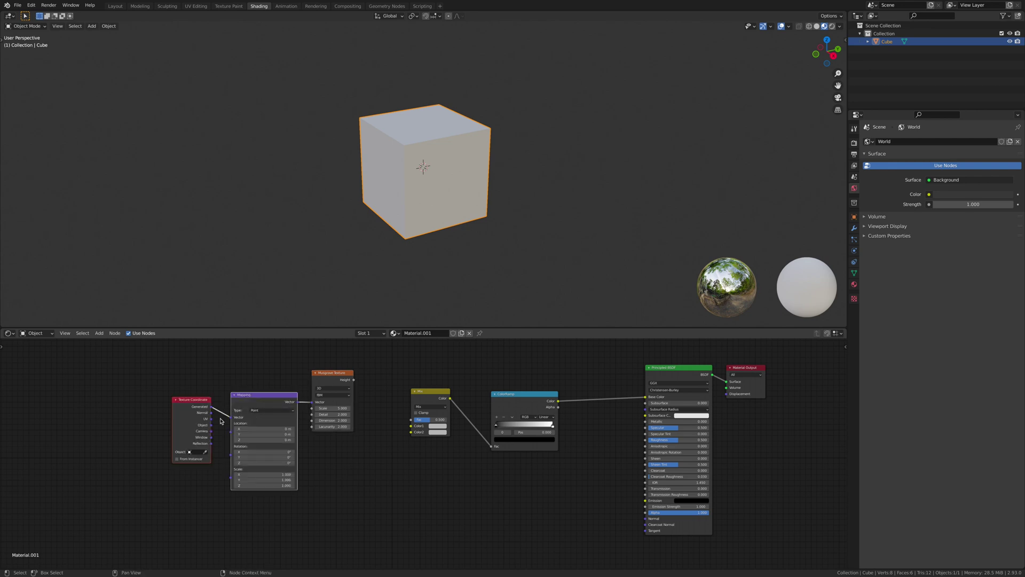
drag(211, 424, 231, 417)
drag(354, 380, 411, 426)
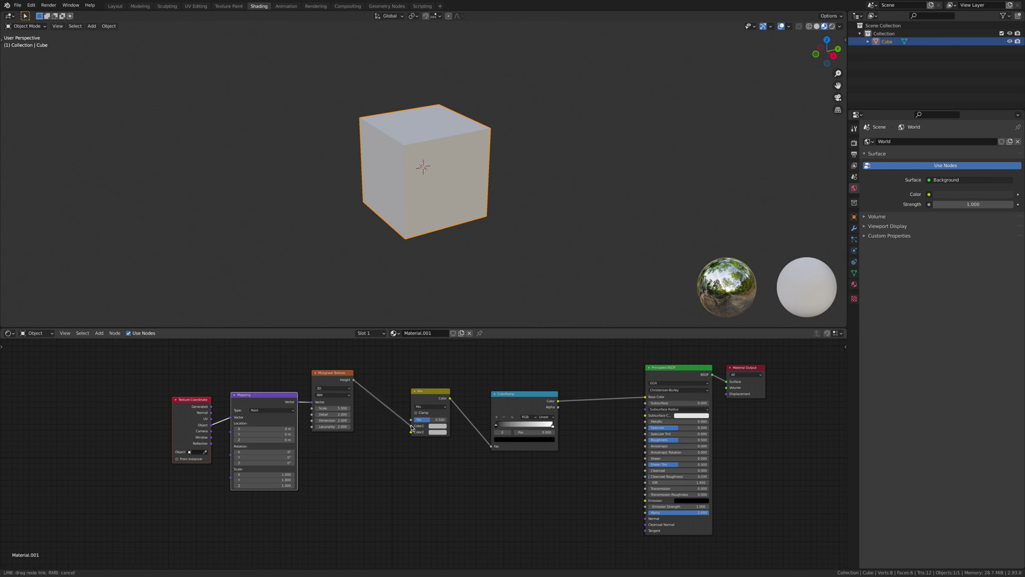
Set the Musgrave Texture's Detail to 16 and Dimension to 0
click(343, 414)
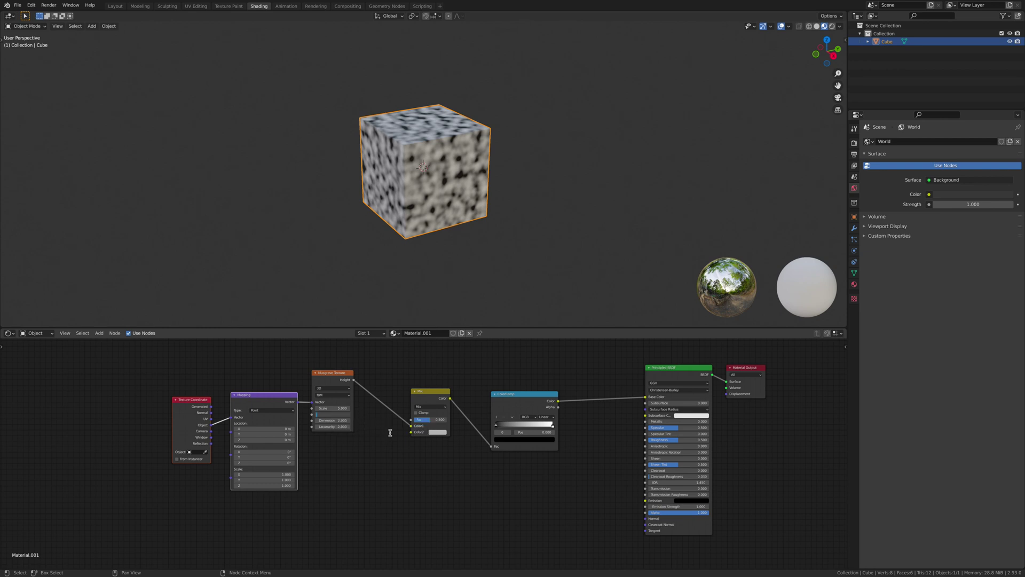
text(16)
key(Tab)
key(Return)
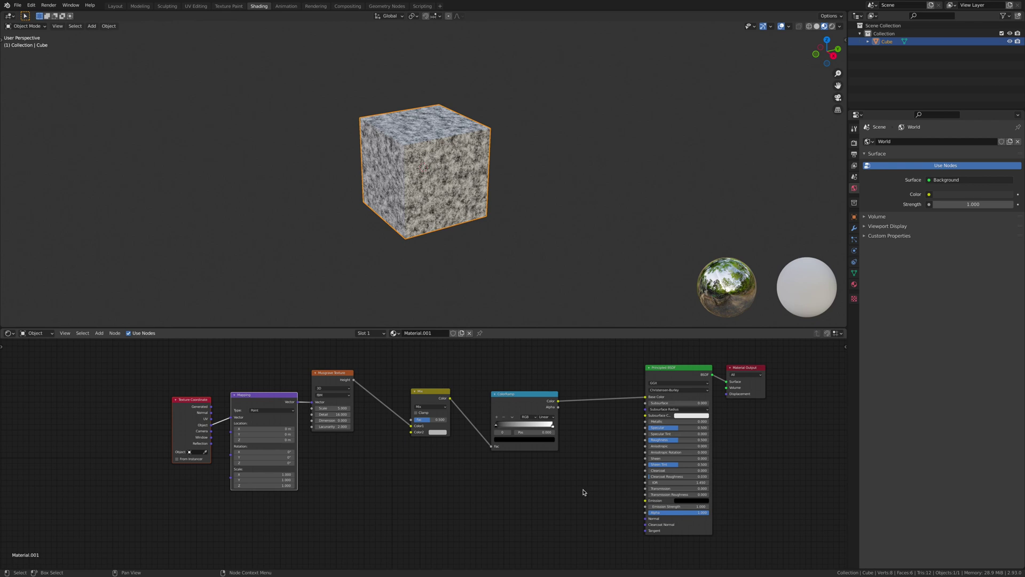
Duplicate the ColorRamp below the Mix node and feed it into the Mix's Color2
click(518, 395)
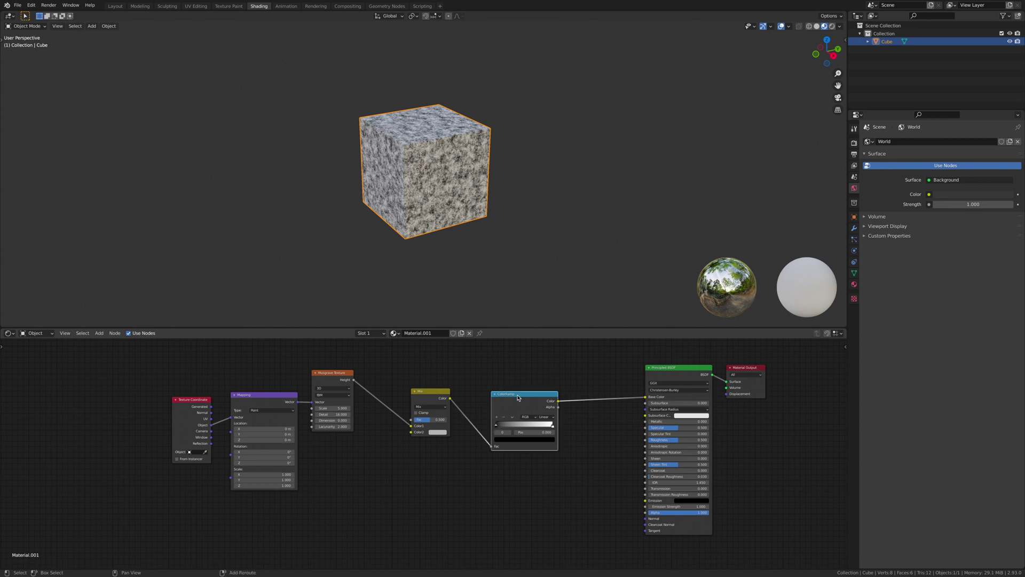
key(shift+d)
click(404, 474)
drag(487, 443, 492, 447)
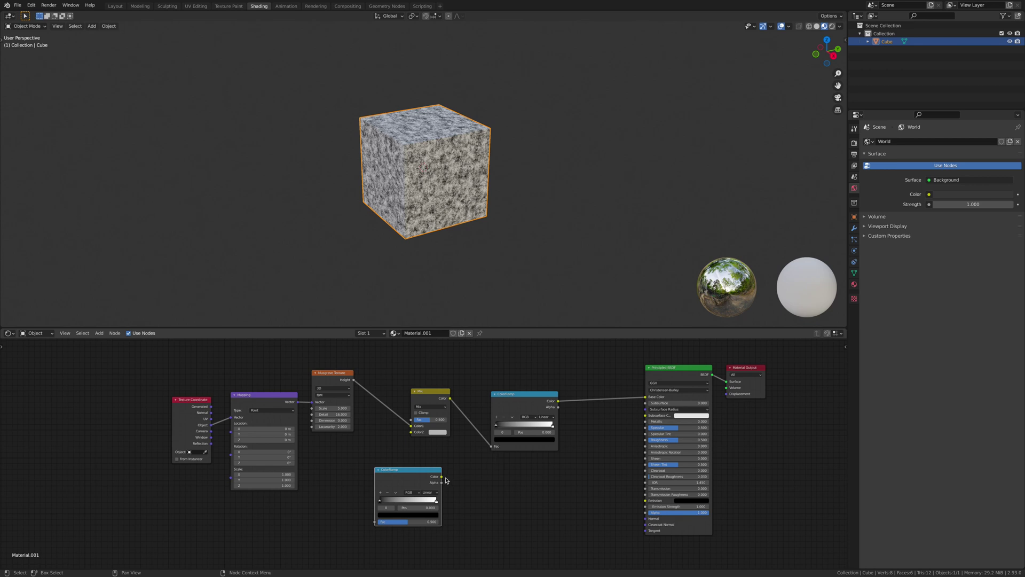
drag(441, 476, 413, 432)
Add a Noise Texture whose Fac drives the lower ColorRamp
key(shift+a)
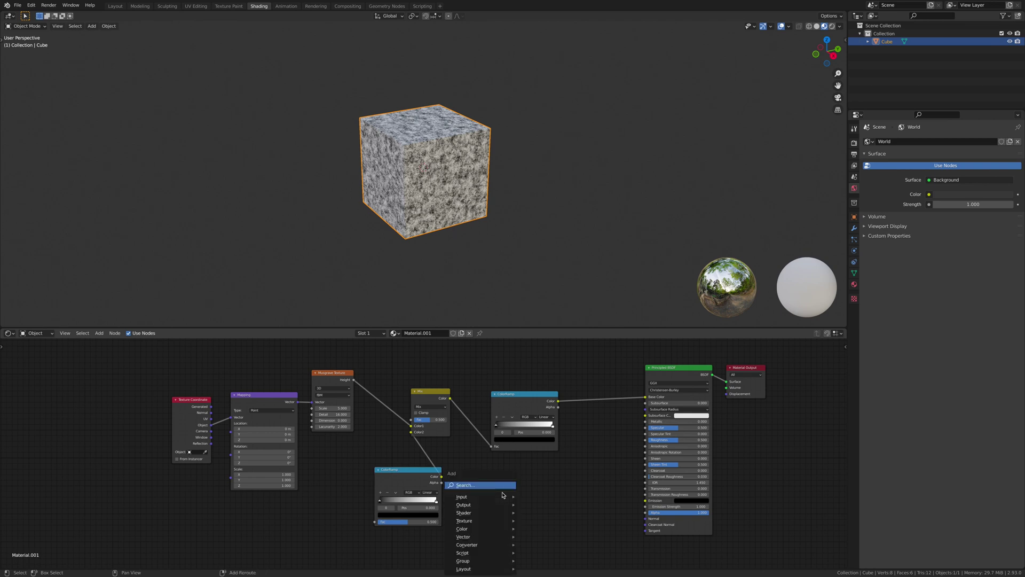
click(502, 486)
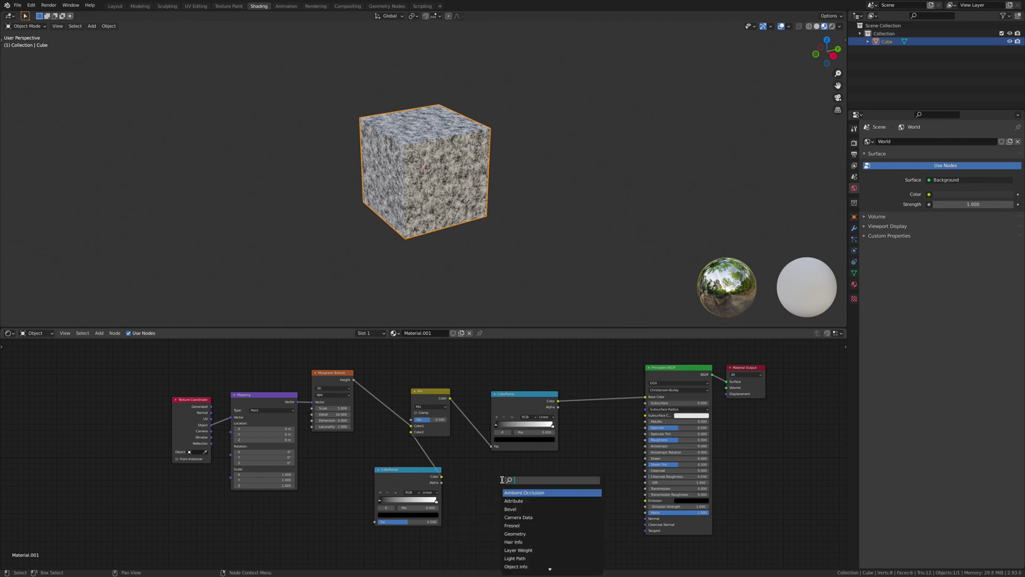
text(no)
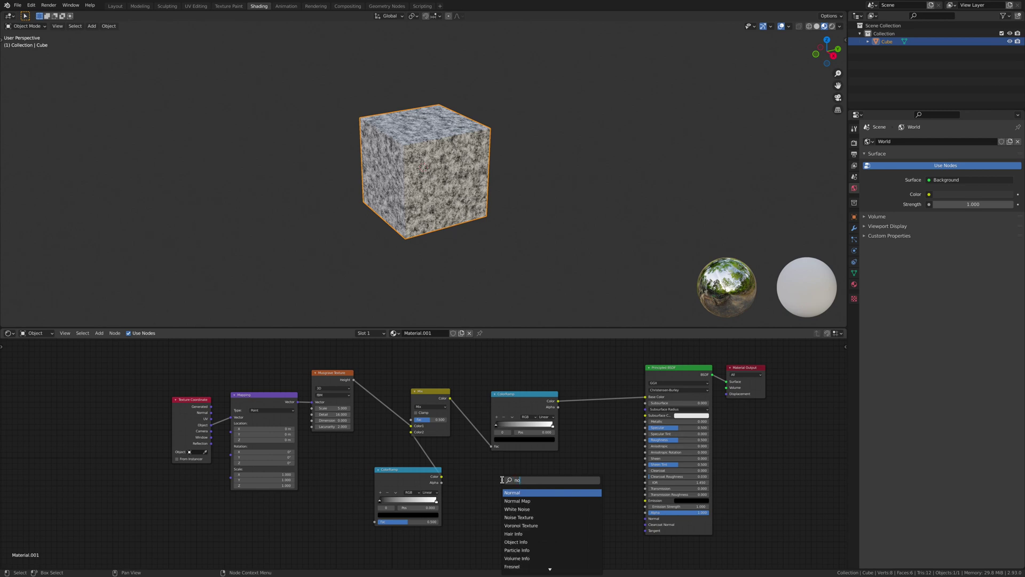
click(518, 517)
click(370, 509)
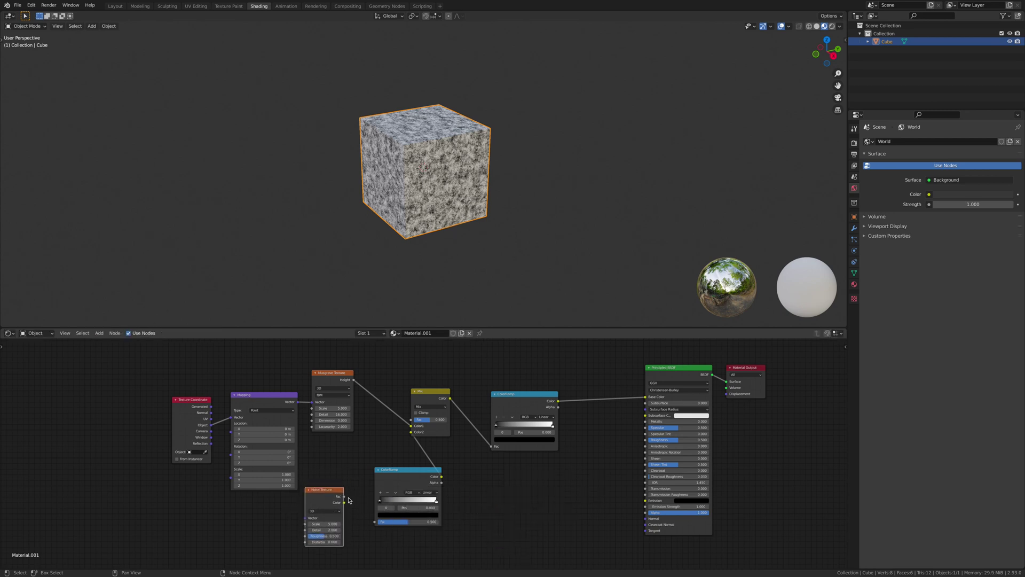
drag(344, 498, 375, 521)
Set the Noise Texture's Detail to 16, raise its Scale, and set Distortion to 4
click(337, 529)
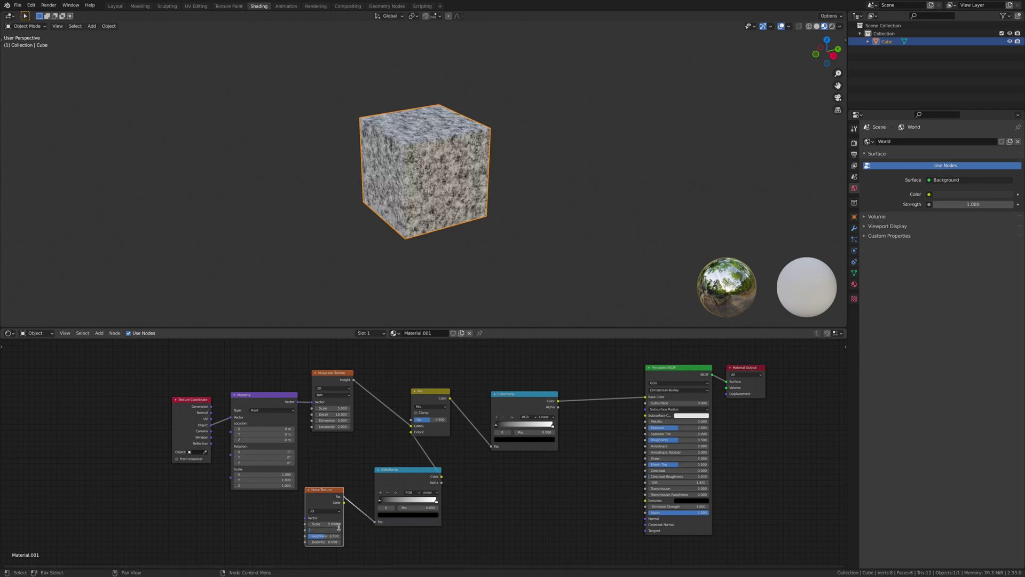
key(Return)
click(340, 525)
click(334, 523)
key(Return)
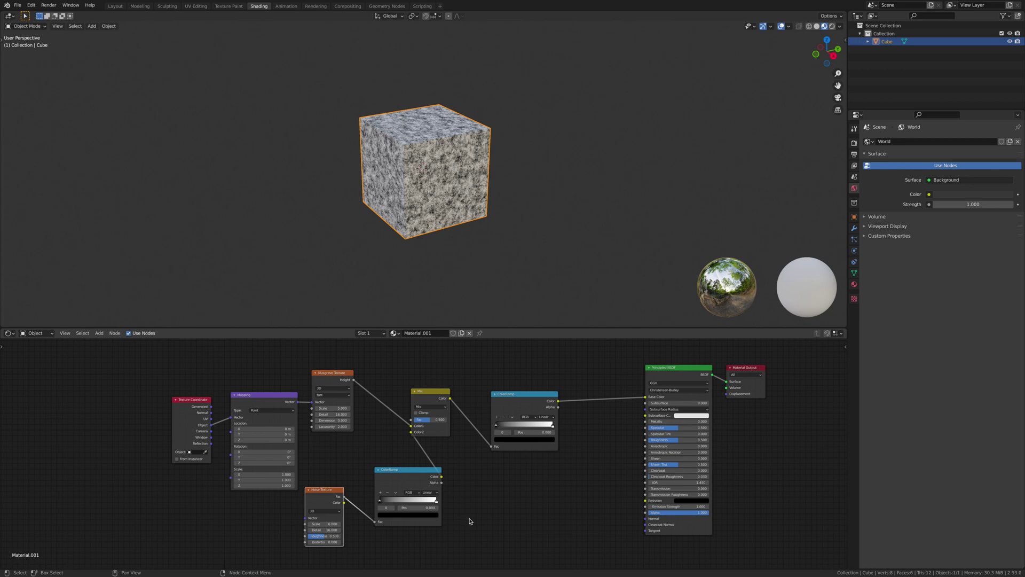
click(325, 542)
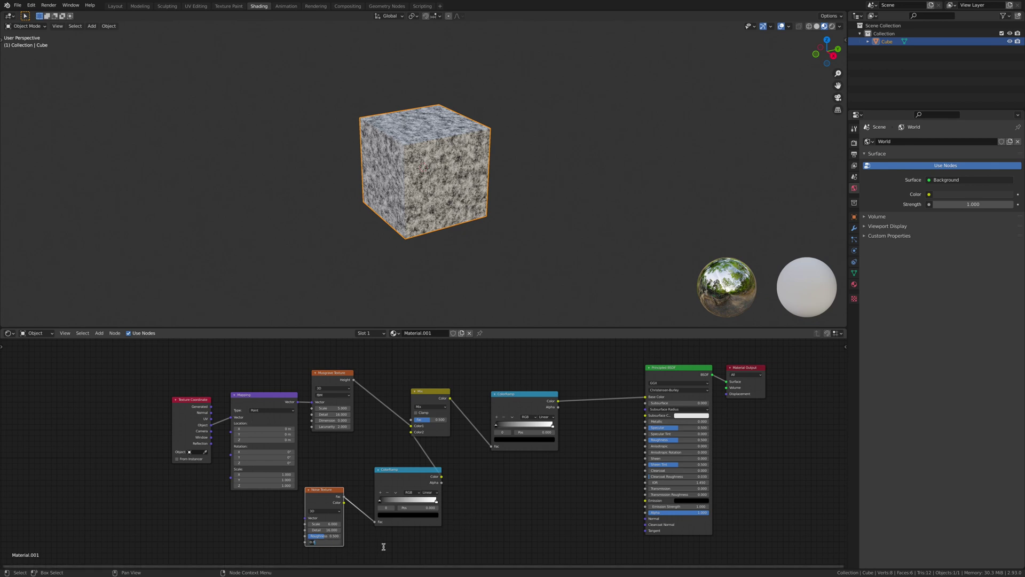
text(4)
key(Return)
scroll(440, 491, down, 1)
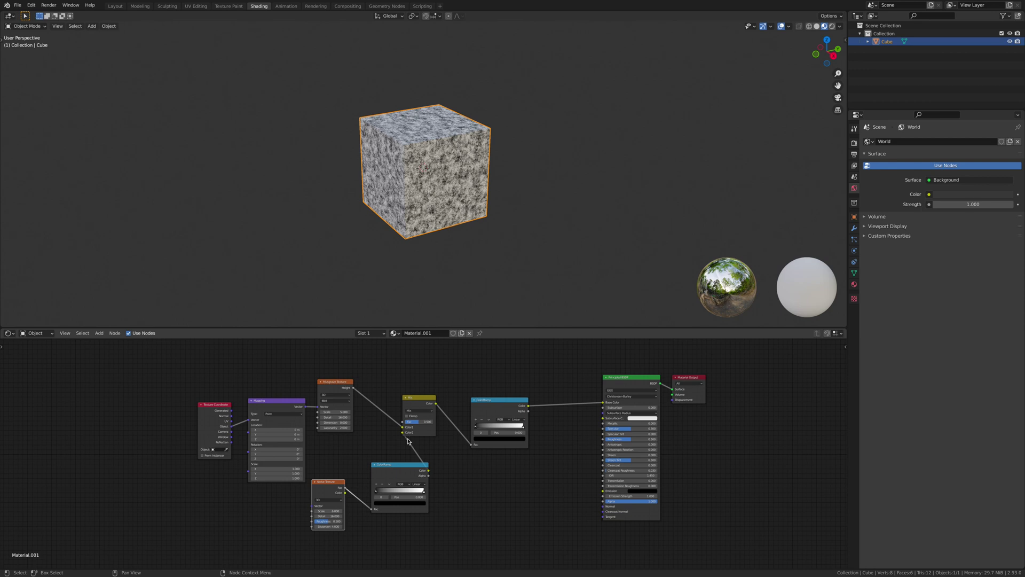
Switch the Mix node's blend mode to Difference for a paler, softer pattern
click(430, 411)
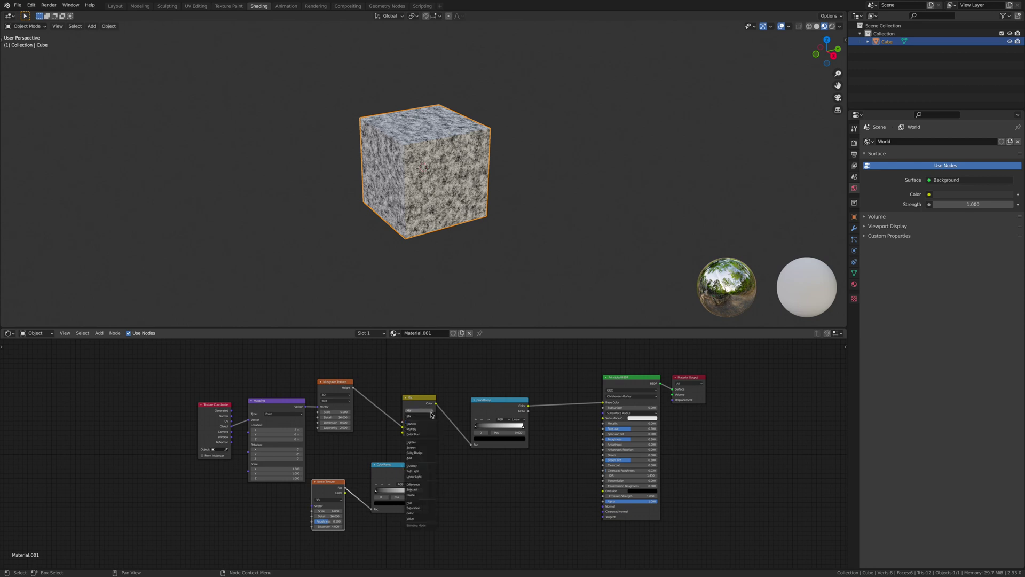
click(422, 485)
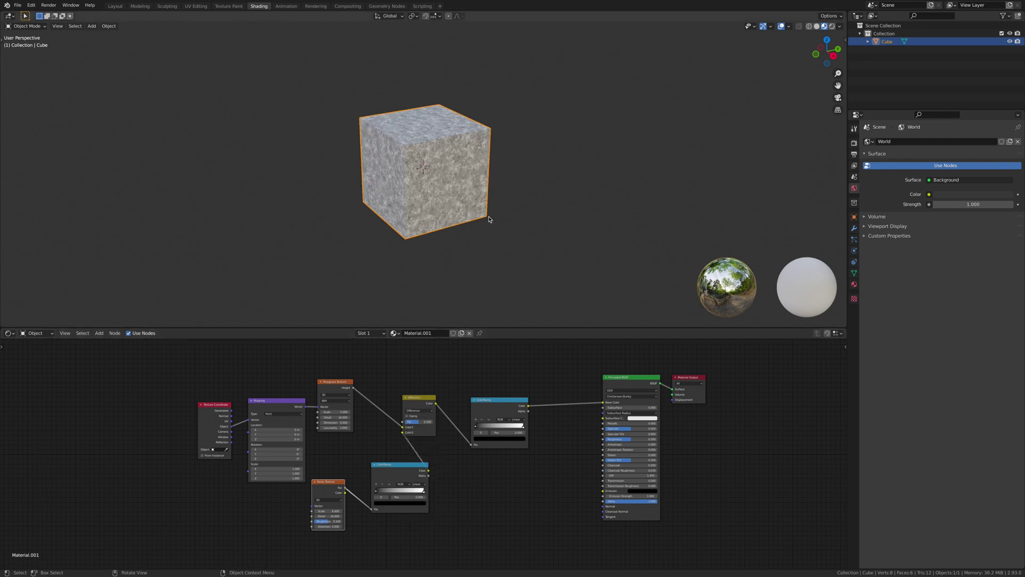
scroll(438, 183, up, 3)
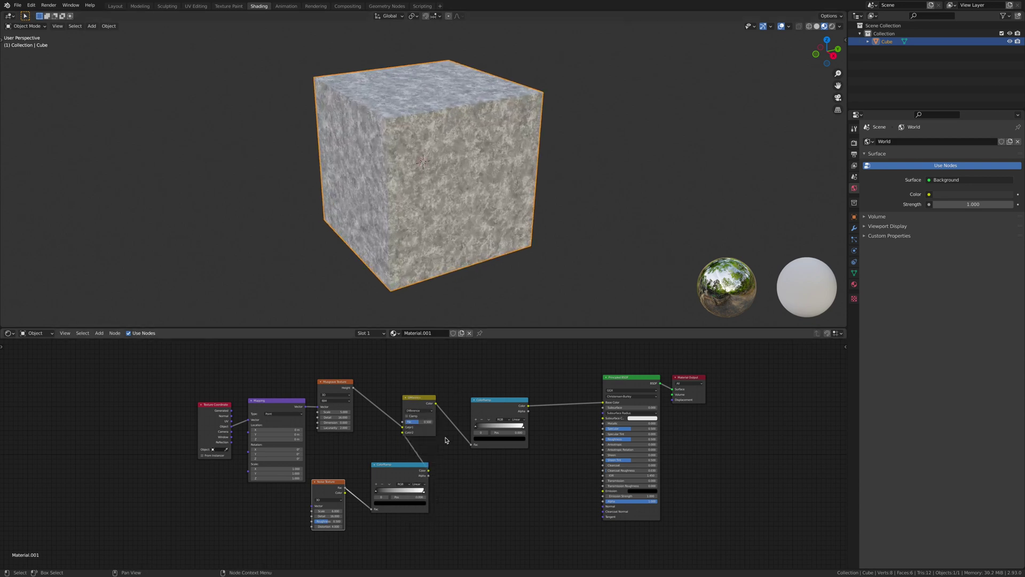
scroll(478, 471, down, 1)
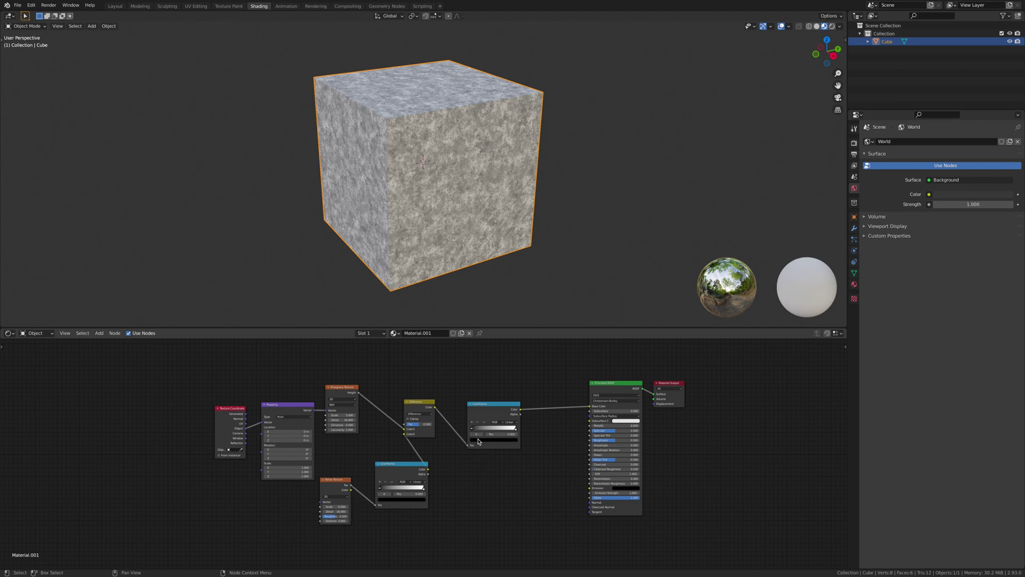
click(479, 441)
Set the ColorRamp's dark stop to hex B6B6B6 and slide it rightward
click(495, 442)
drag(508, 406, 508, 394)
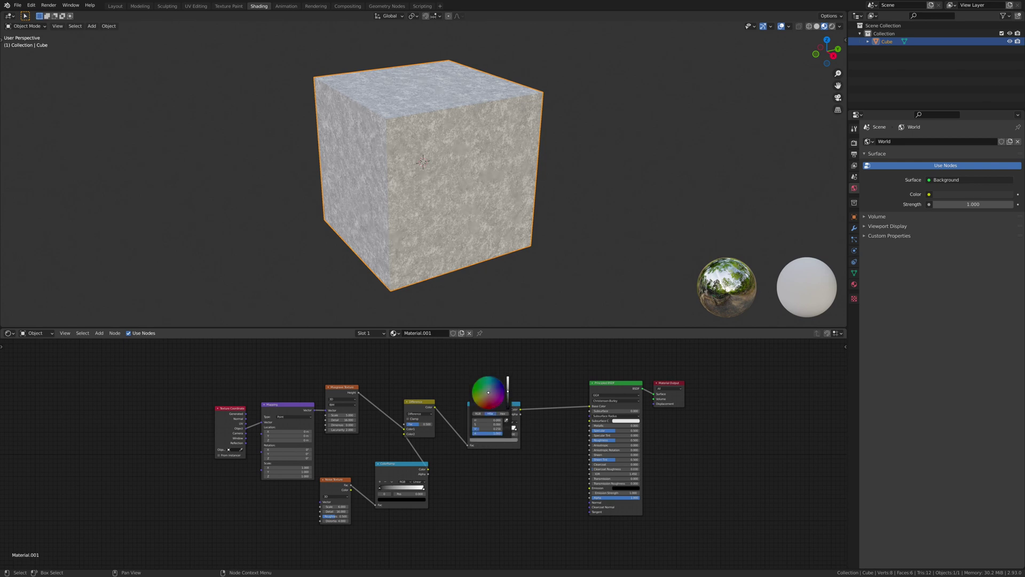
click(503, 413)
click(497, 420)
text(e6e6e6)
key(BackSpace)
key(Return)
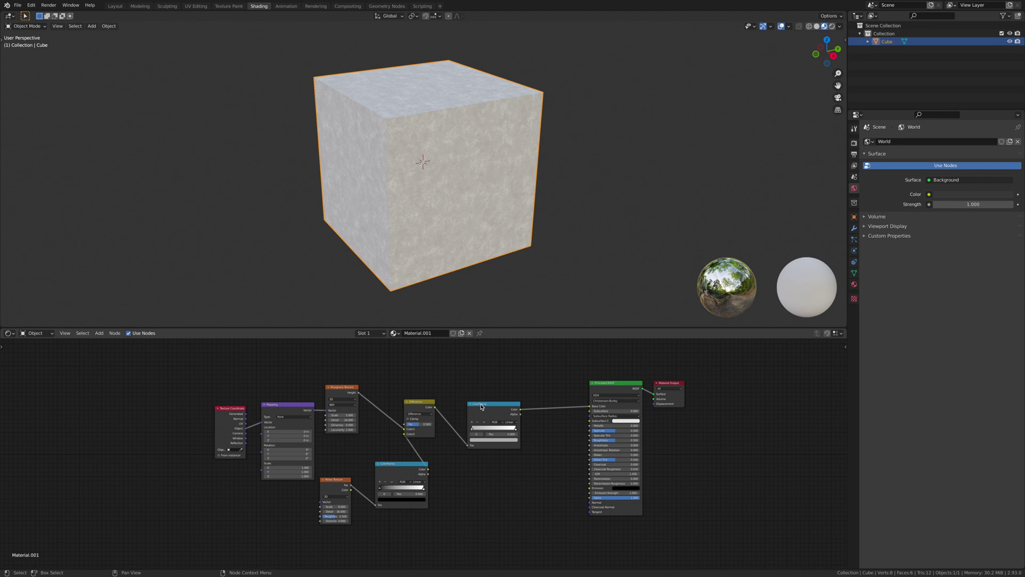
drag(474, 431, 505, 434)
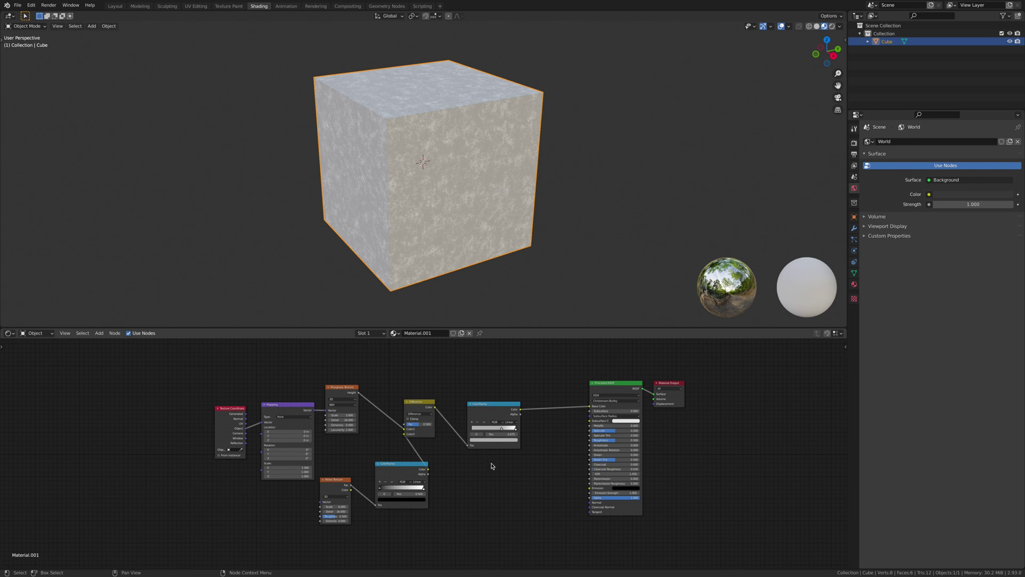
scroll(472, 487, down, 3)
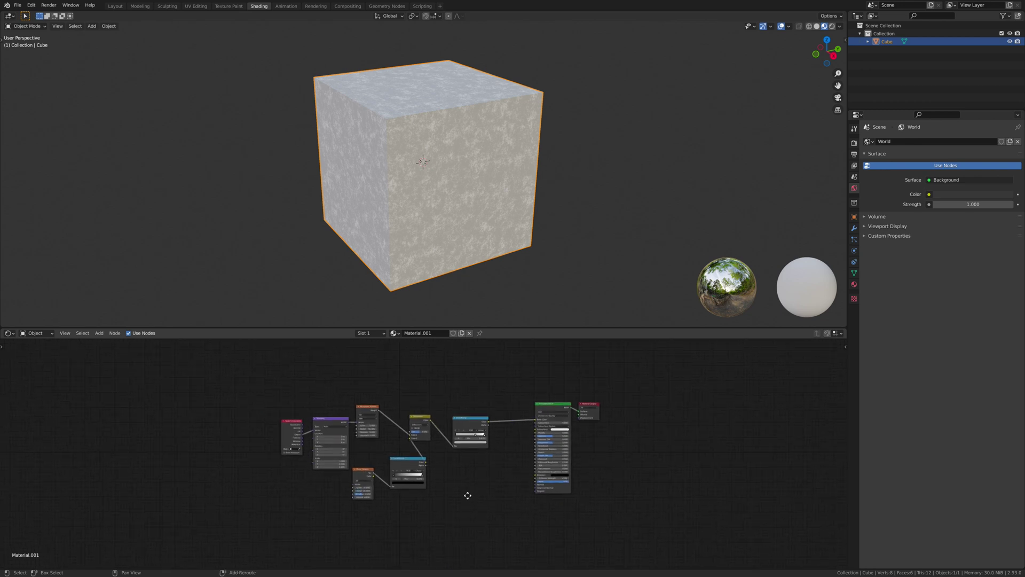
Add a Bump node left of the Principled BSDF and a duplicate below it
shift+scroll(469, 492, down, 2)
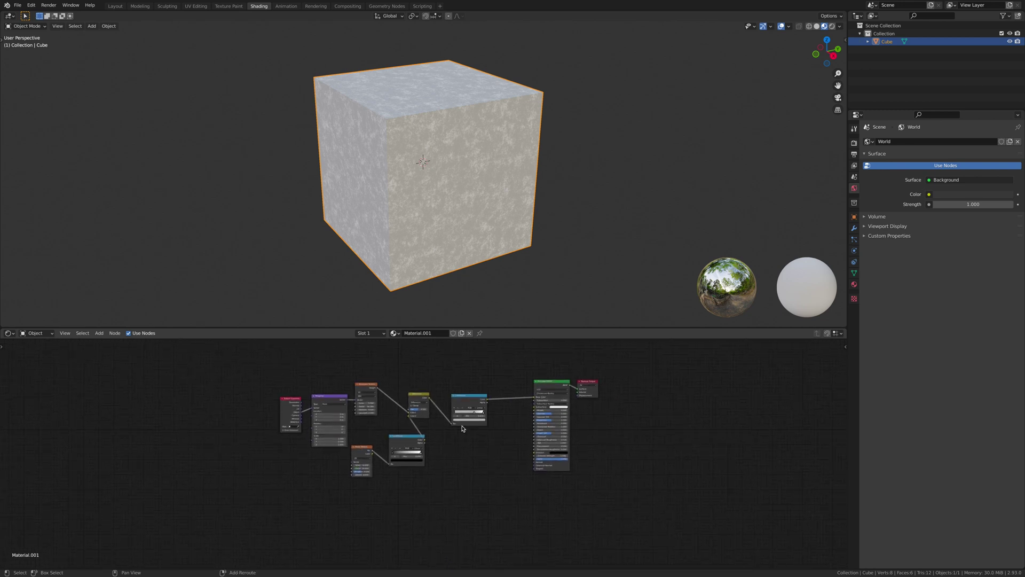
key(shift+a)
click(495, 458)
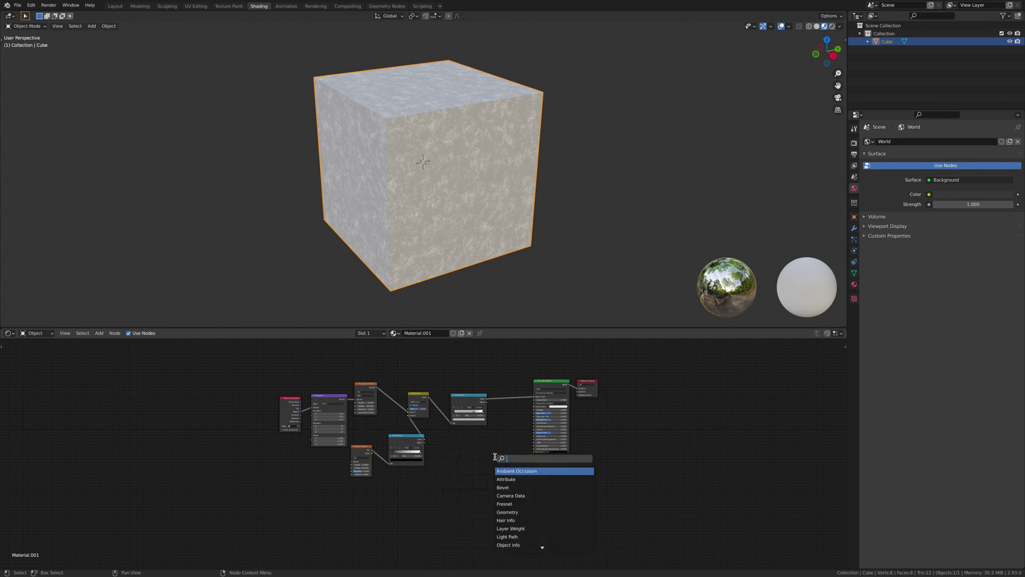
text(bump)
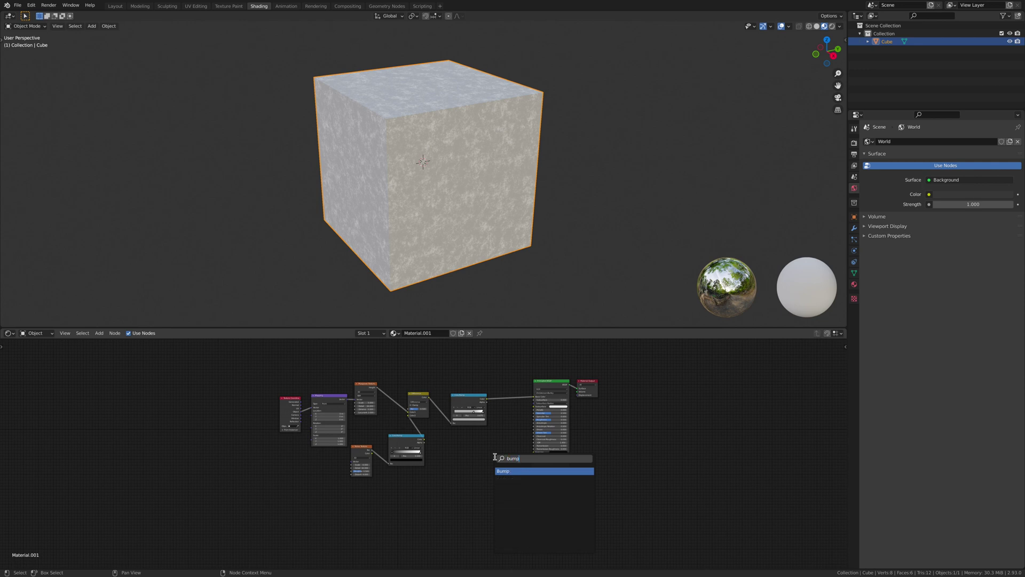
click(510, 472)
click(510, 473)
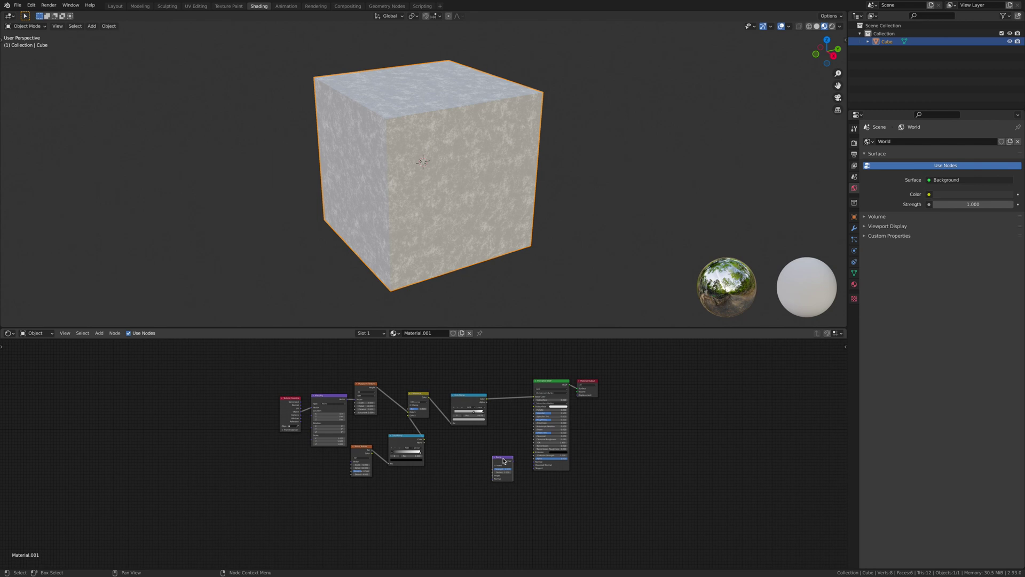
key(shift+d)
click(465, 472)
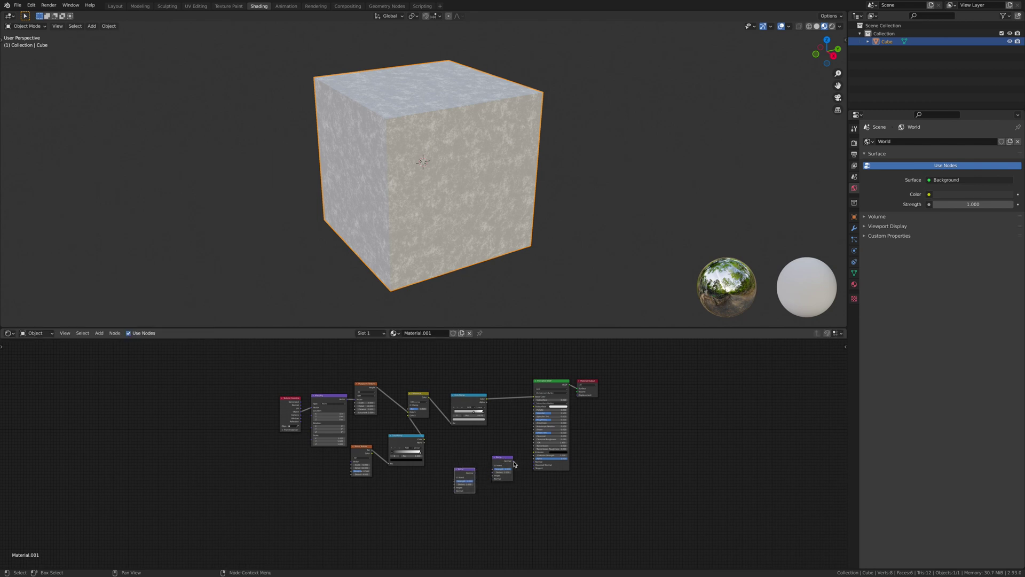
Chain both Bump nodes into the shader's Normal and lower their Strength values
drag(514, 461, 535, 462)
drag(476, 474, 493, 479)
drag(506, 469, 499, 469)
key(Return)
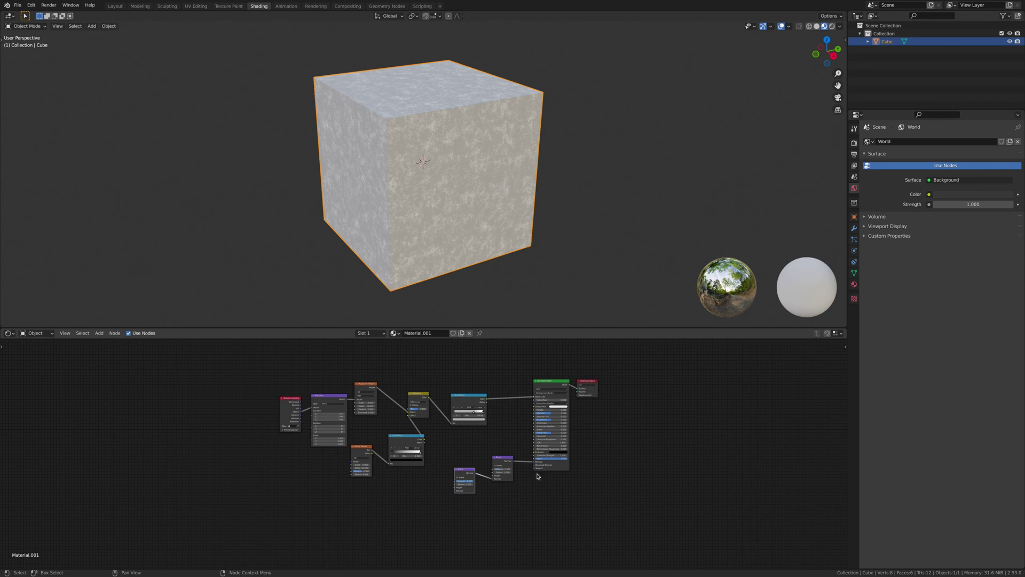
click(468, 481)
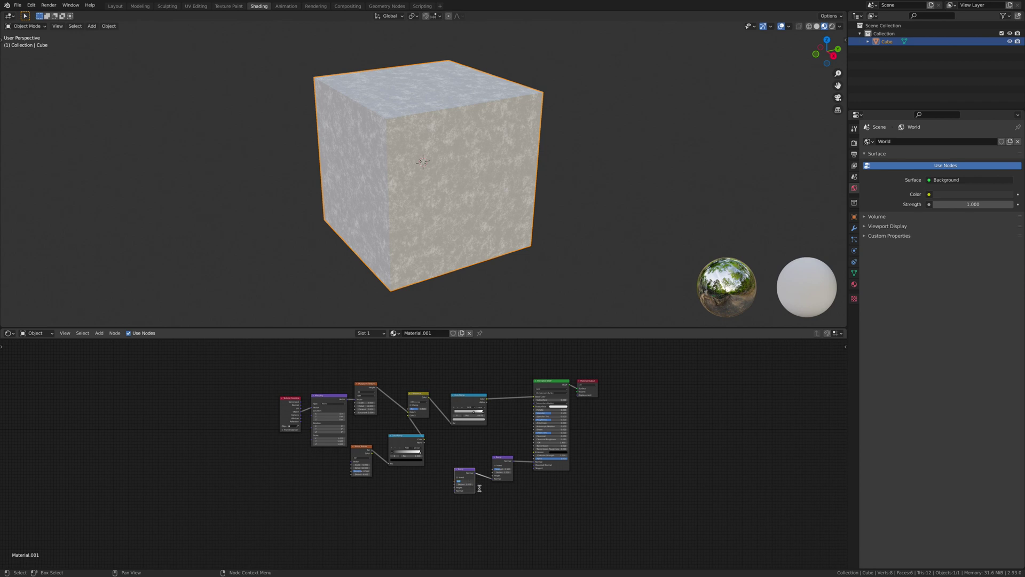
key(ctrl+a)
Duplicate the lower ColorRamp beneath itself and connect the copy's Color to Bump Height
click(464, 401)
click(409, 443)
key(shift+d)
click(420, 494)
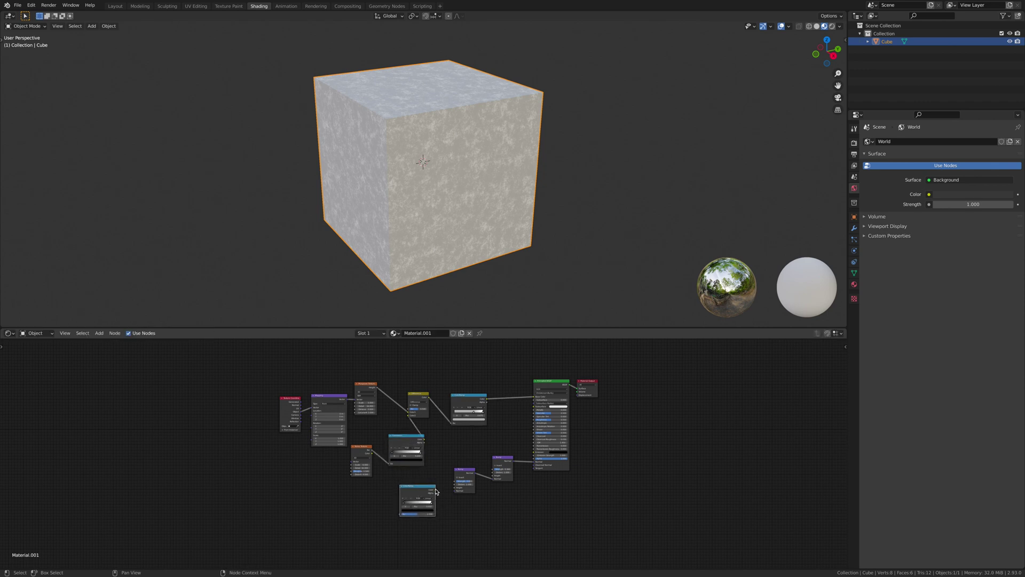
drag(435, 489, 455, 488)
Add a Voronoi Texture node and place it below the node graph
key(shift+a)
mouse_move(362, 533)
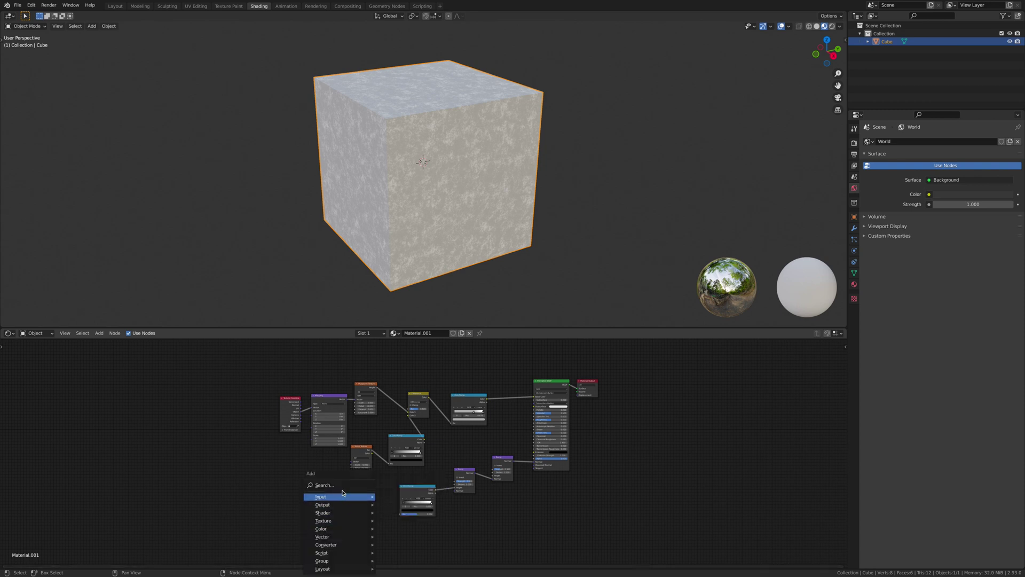
click(350, 484)
text(vor)
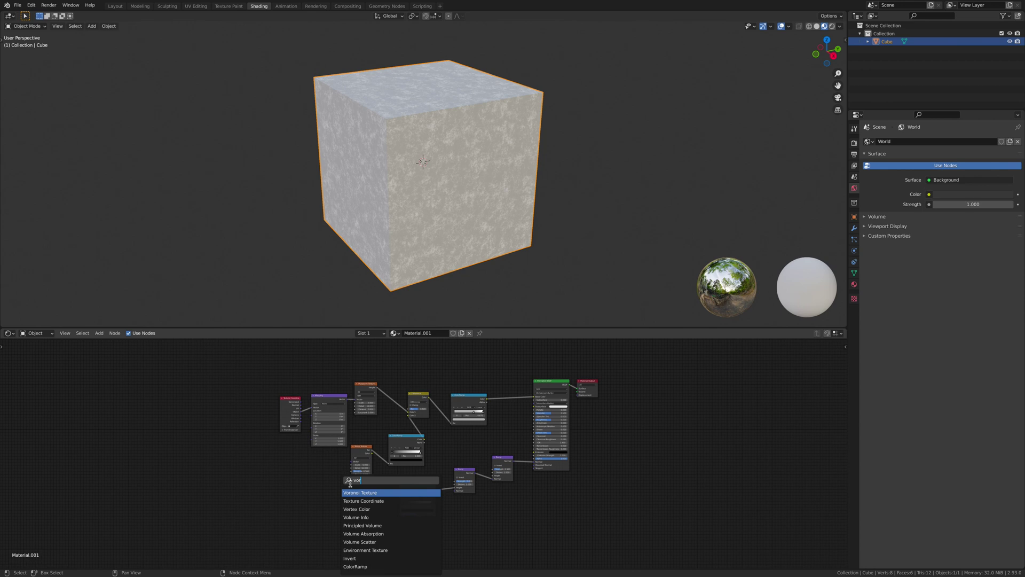
key(Return)
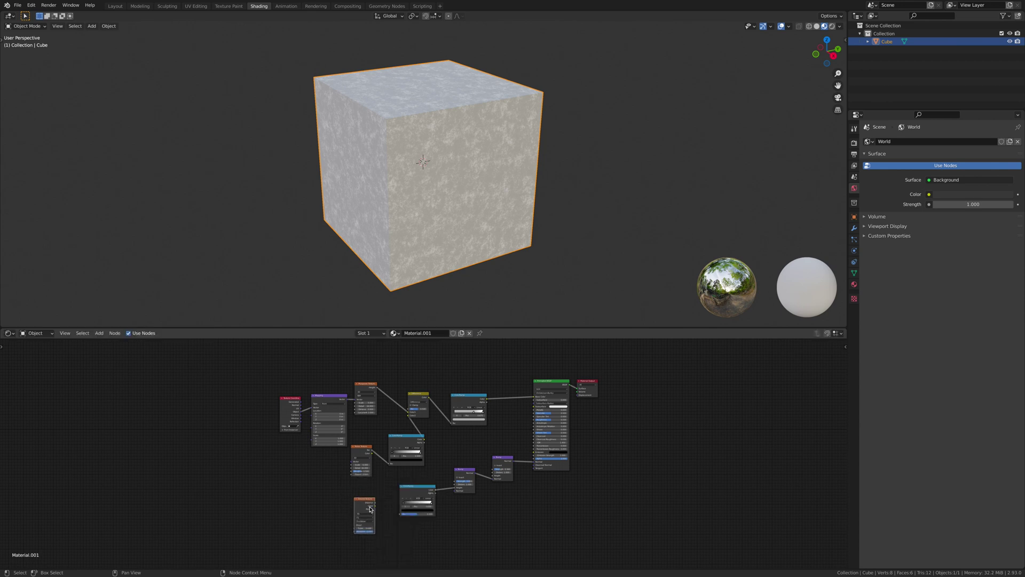
click(361, 527)
Link the Voronoi Distance into the lower ColorRamp and set the feature to Distance to Edge
drag(377, 505, 401, 514)
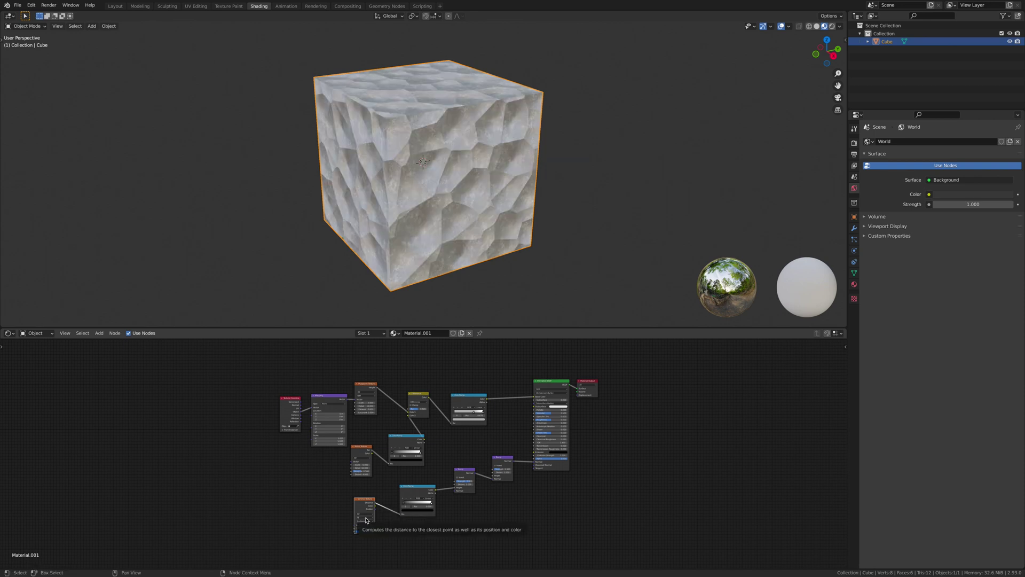
click(367, 520)
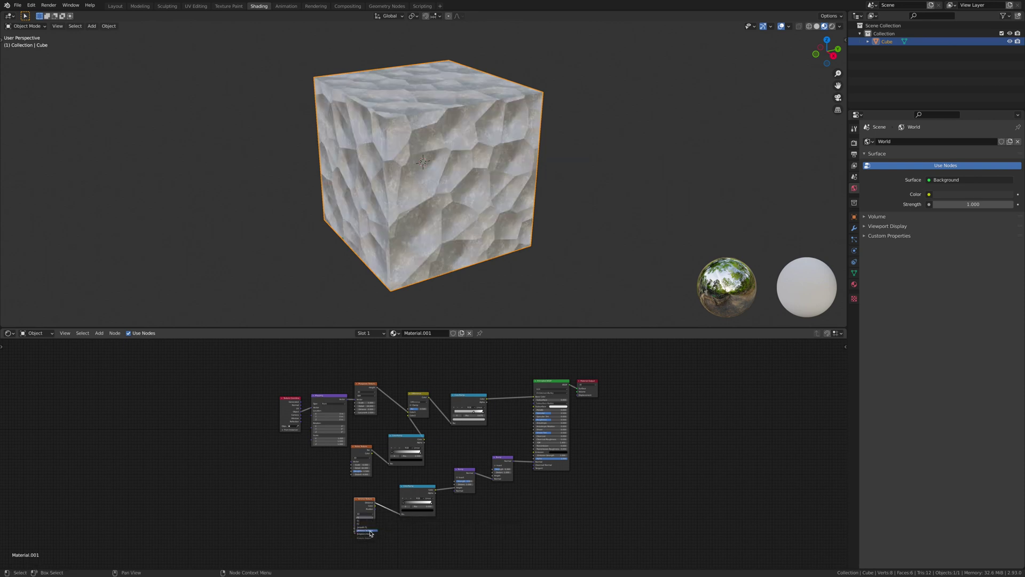
click(370, 532)
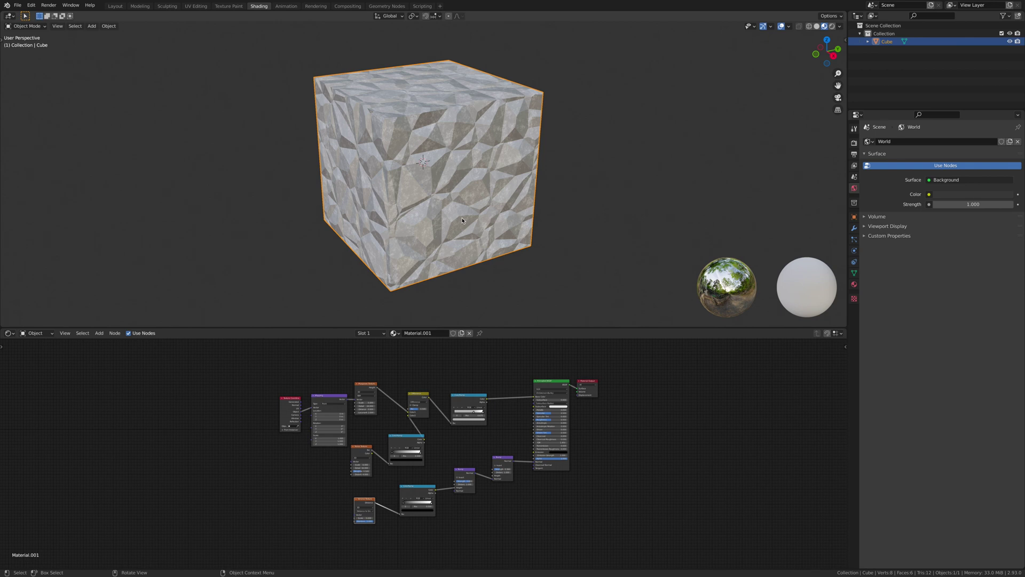
click(322, 495)
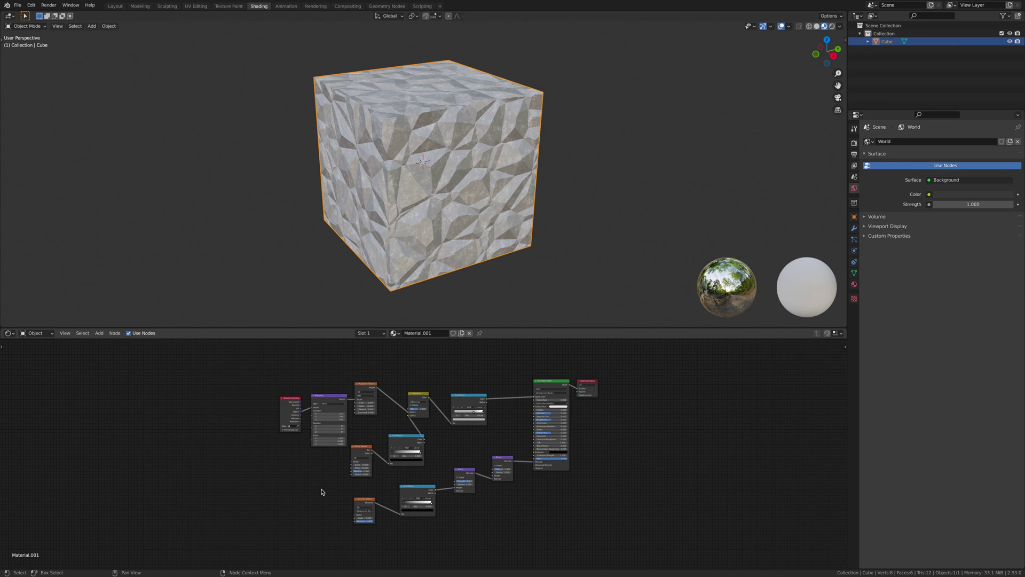
Give the Voronoi node Texture Coordinate and Mapping nodes with Ctrl+T, moved to the left
click(361, 504)
key(ctrl+t)
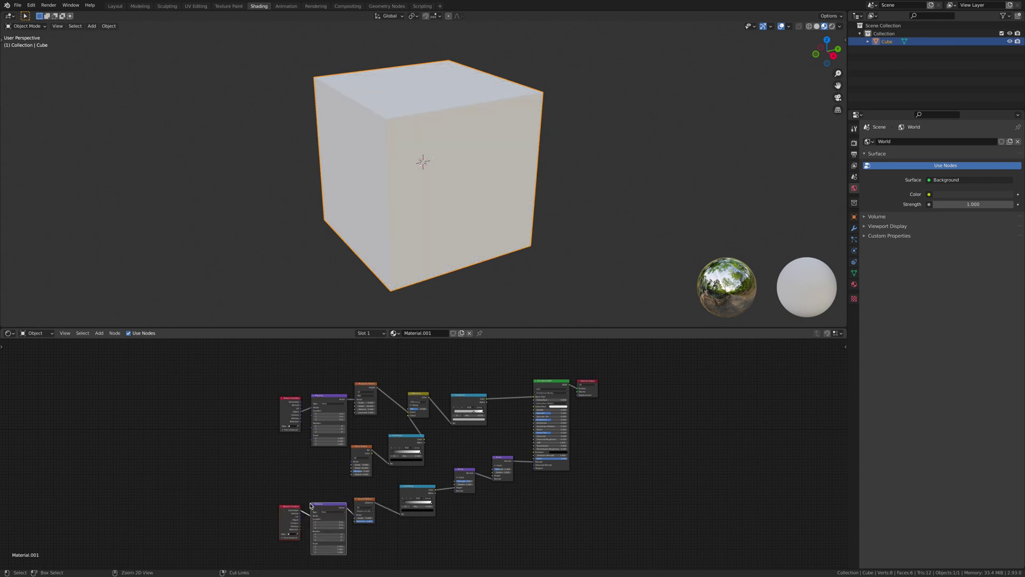
drag(258, 483, 339, 542)
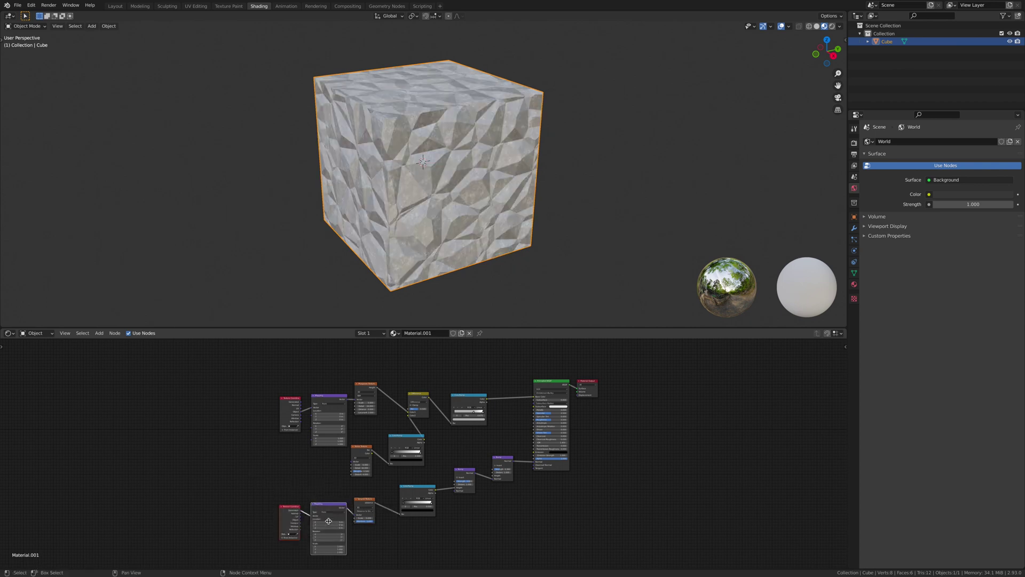
drag(315, 505, 246, 490)
Insert a MixRGB node on the link between Mapping and the Voronoi Texture
key(shift+a)
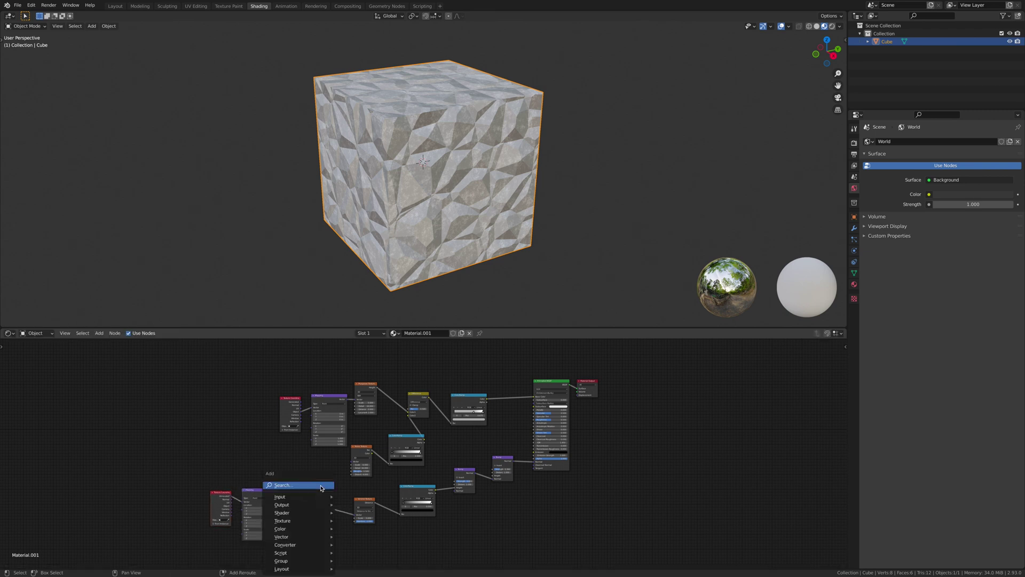
click(321, 486)
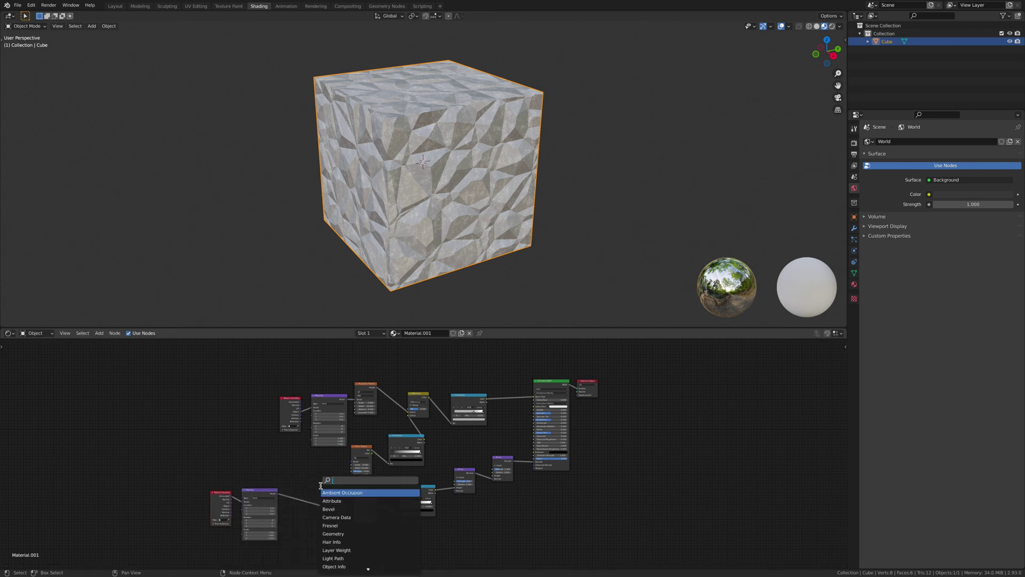
text(mix)
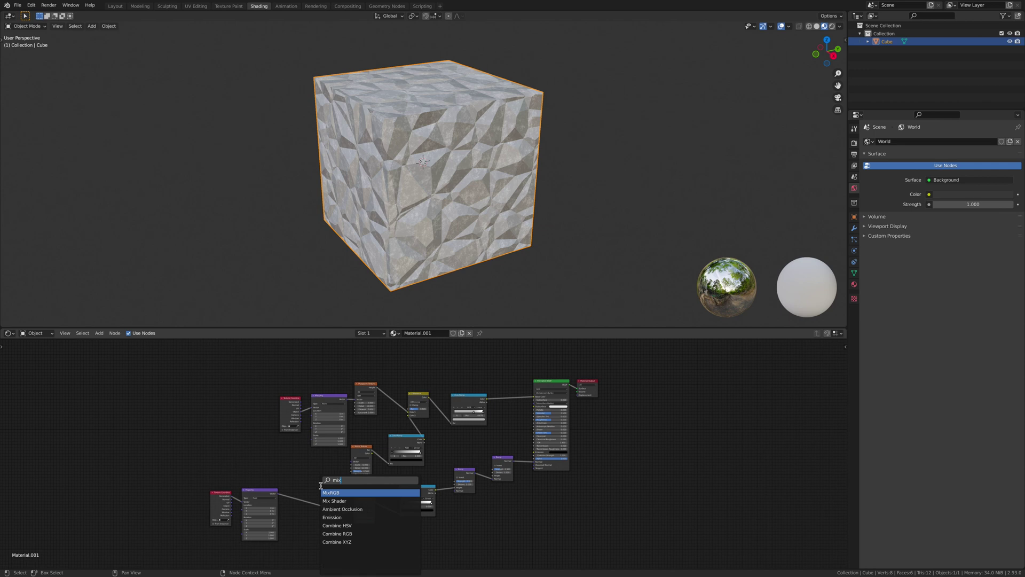
key(Return)
click(332, 500)
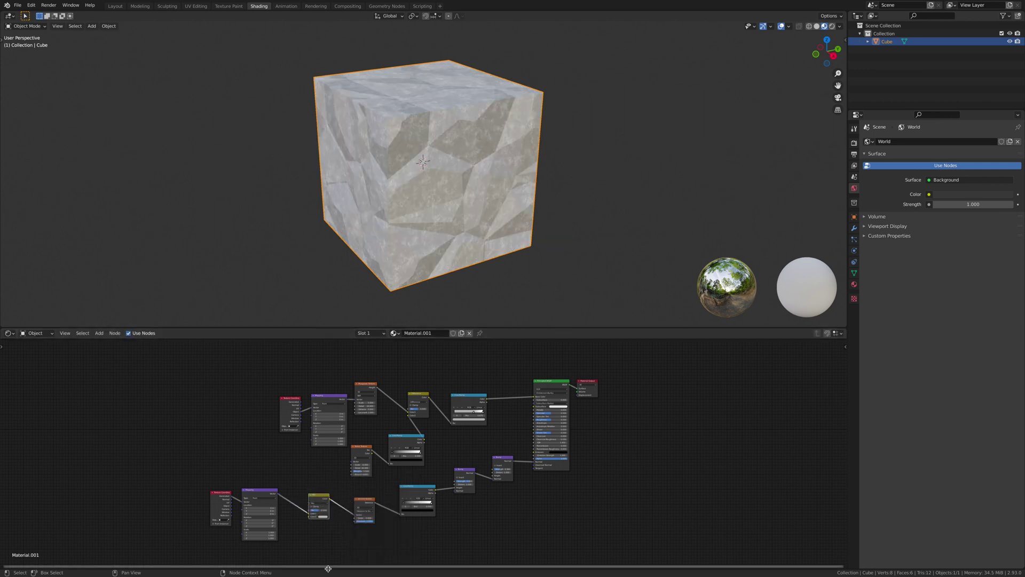
Drop a Noise Texture onto the Mapping-to-Mix link and move Texture Coordinate and Mapping further left
key(shift+a)
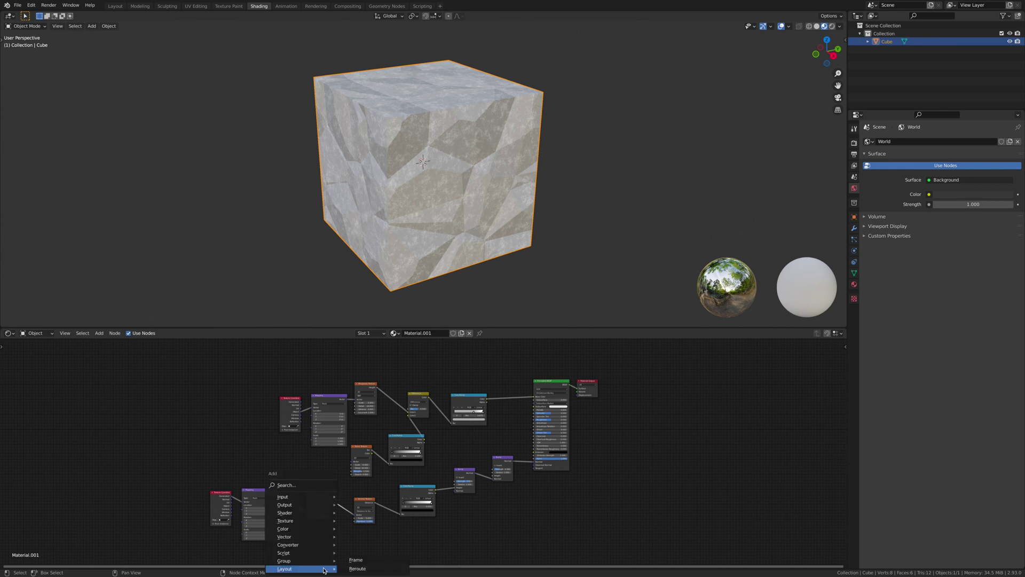
click(294, 486)
text(nos)
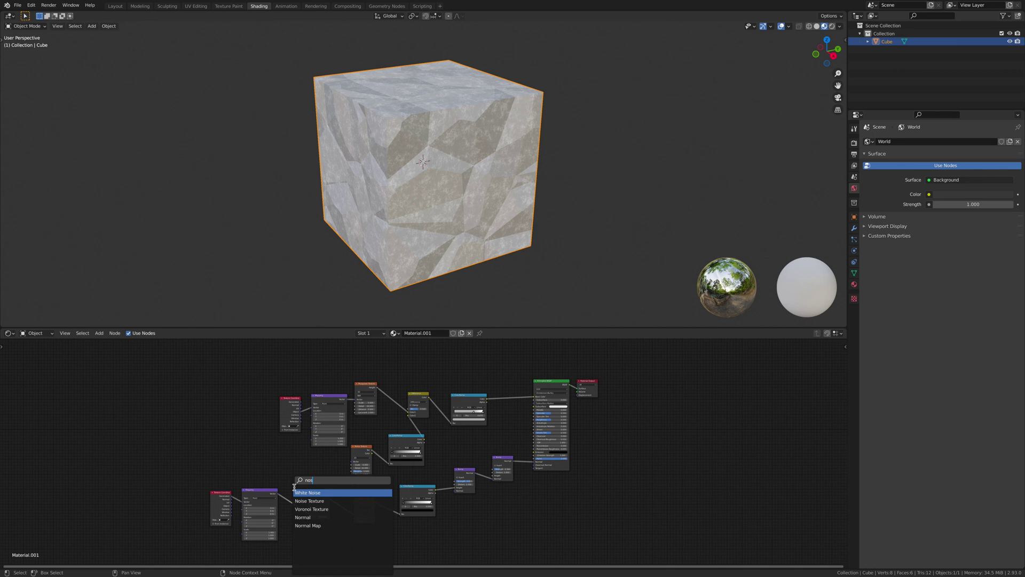
click(320, 501)
click(307, 502)
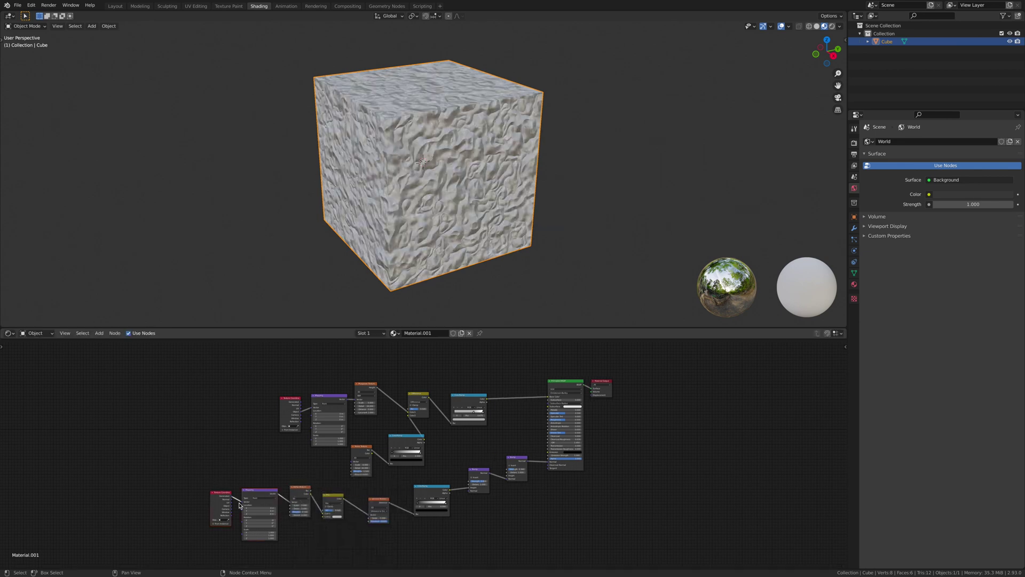
drag(233, 501, 183, 480)
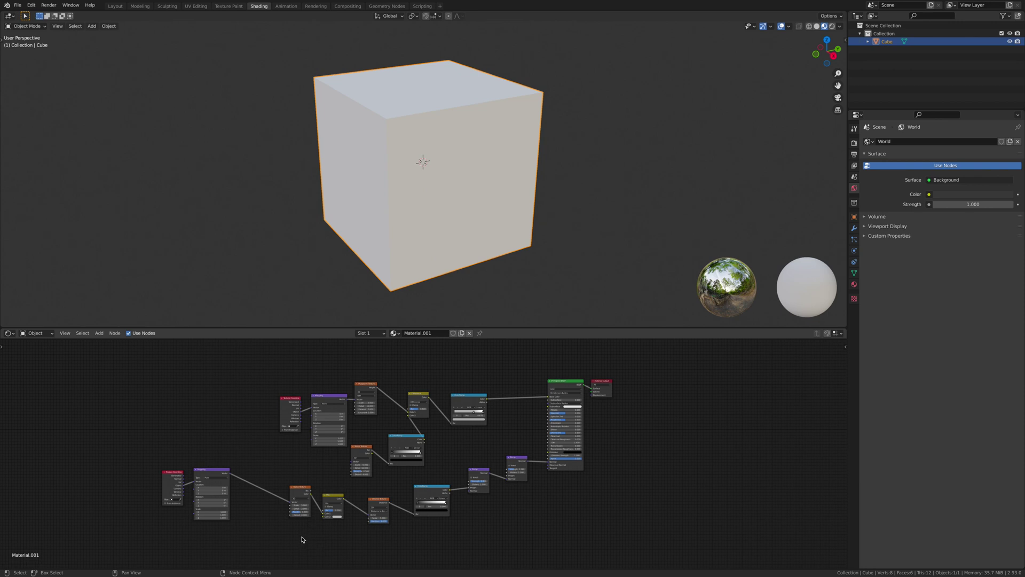
Set the lower Noise Texture's Detail to 16
key(Home)
shift+scroll(348, 406, down, 1)
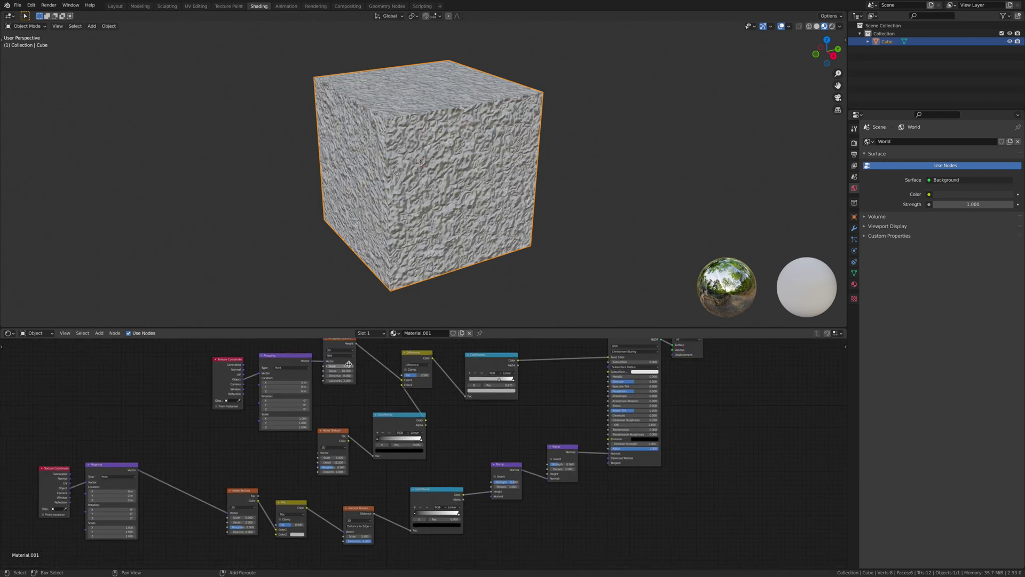
click(248, 519)
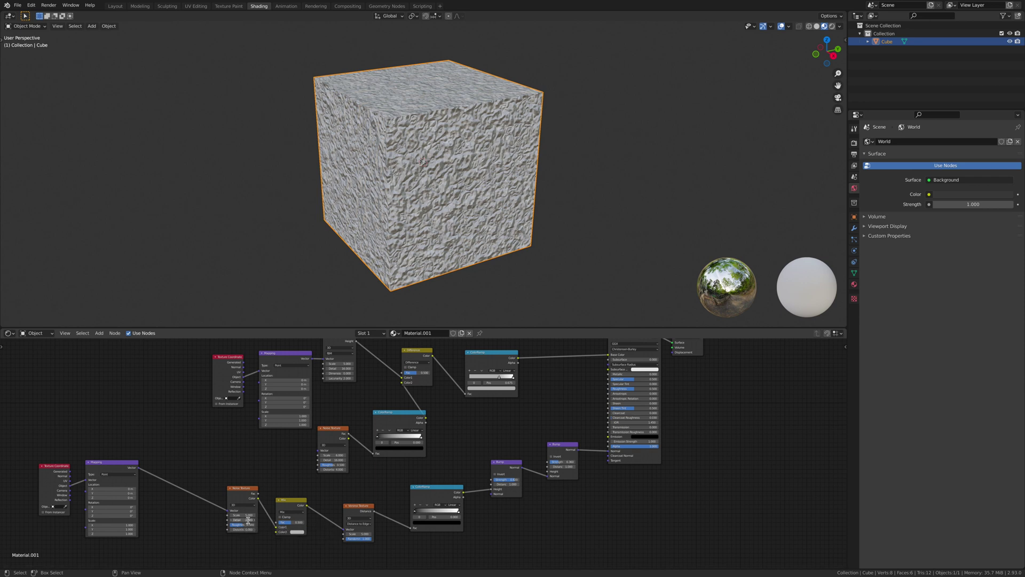
text(2.0)
key(Return)
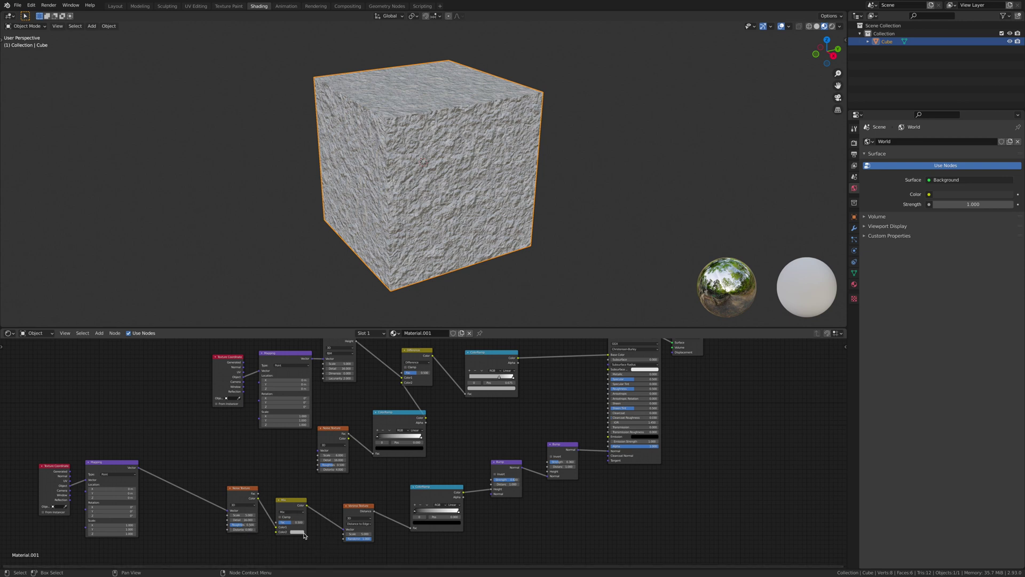
Set the MixRGB factor to 0.75
drag(293, 526, 301, 526)
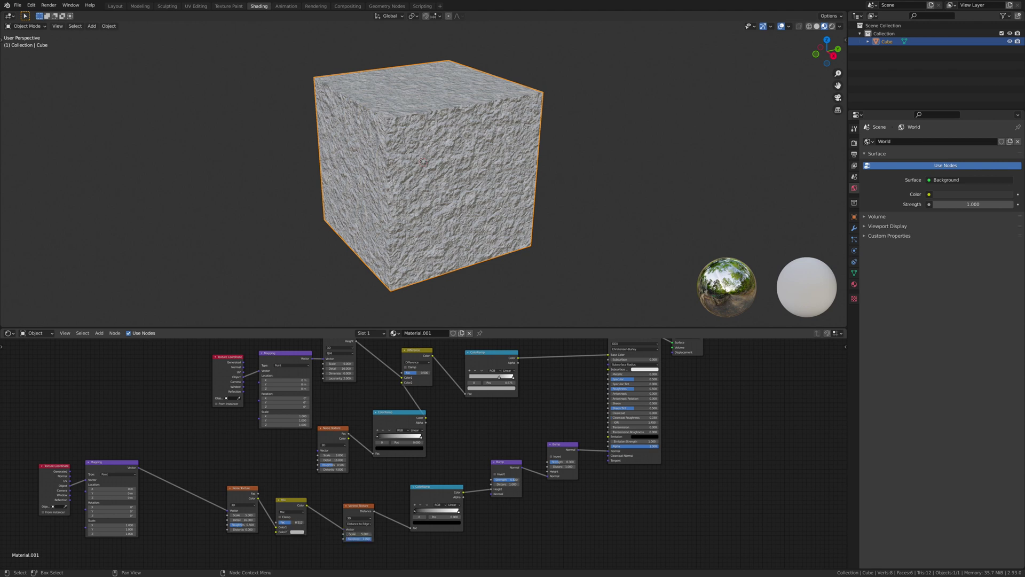
click(298, 523)
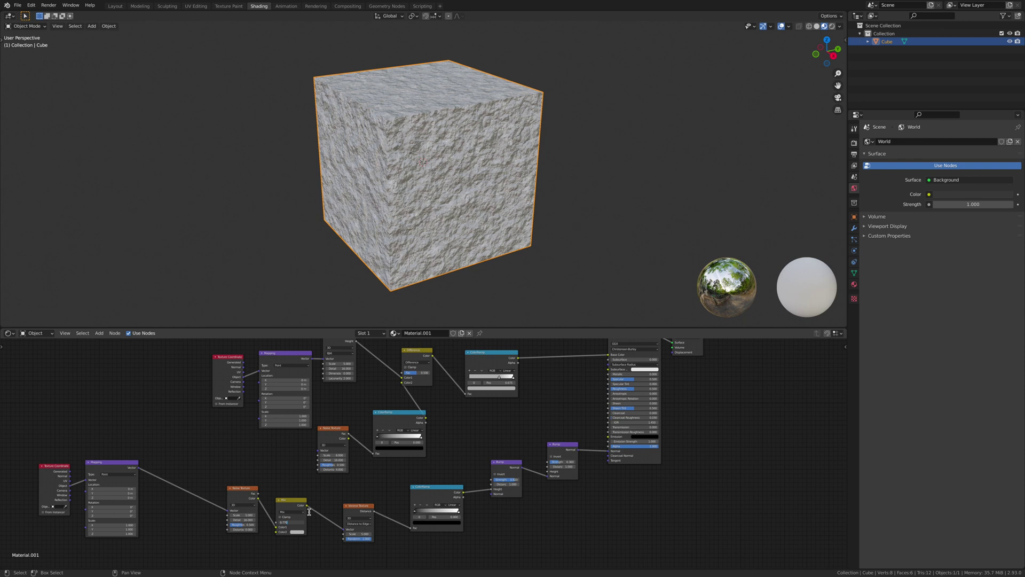
key(Return)
Adjust the Difference node's factor and move the color ramp's right stop to 0.573
click(415, 373)
key(Return)
drag(422, 441, 391, 441)
Slide the lower crack ColorRamp's stop further left to smooth the surface
key(Home)
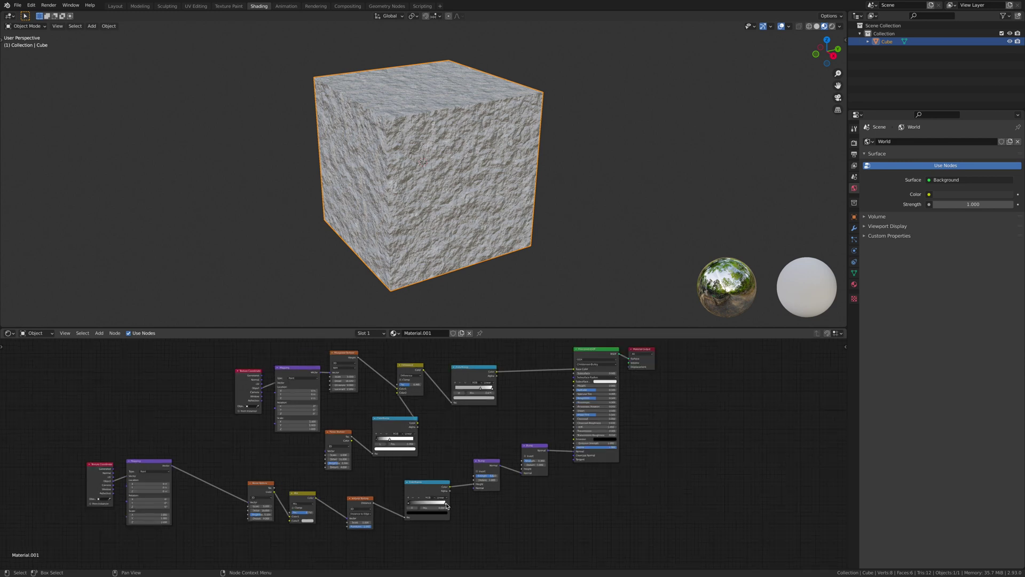
drag(447, 506, 406, 509)
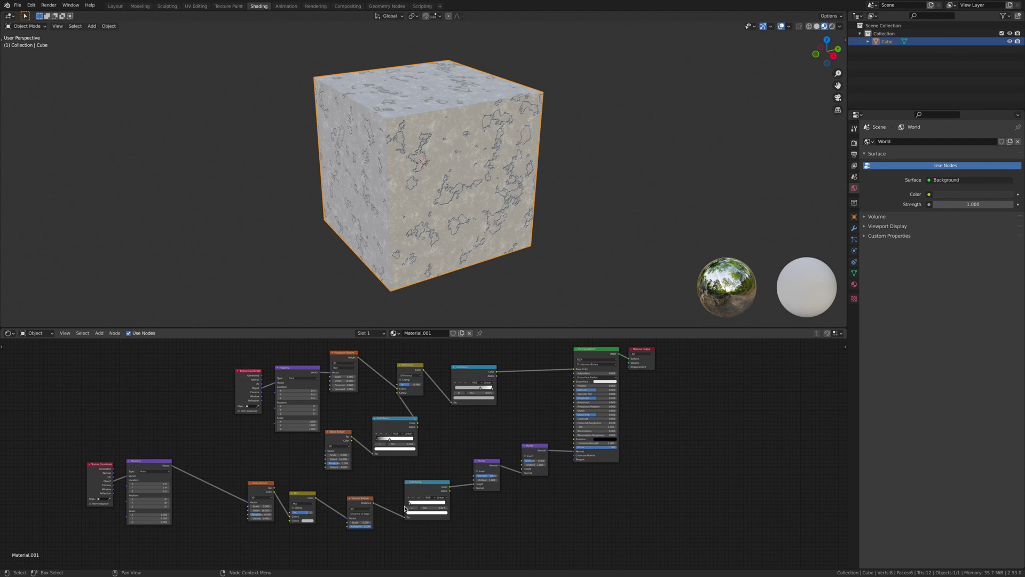
drag(406, 508, 403, 508)
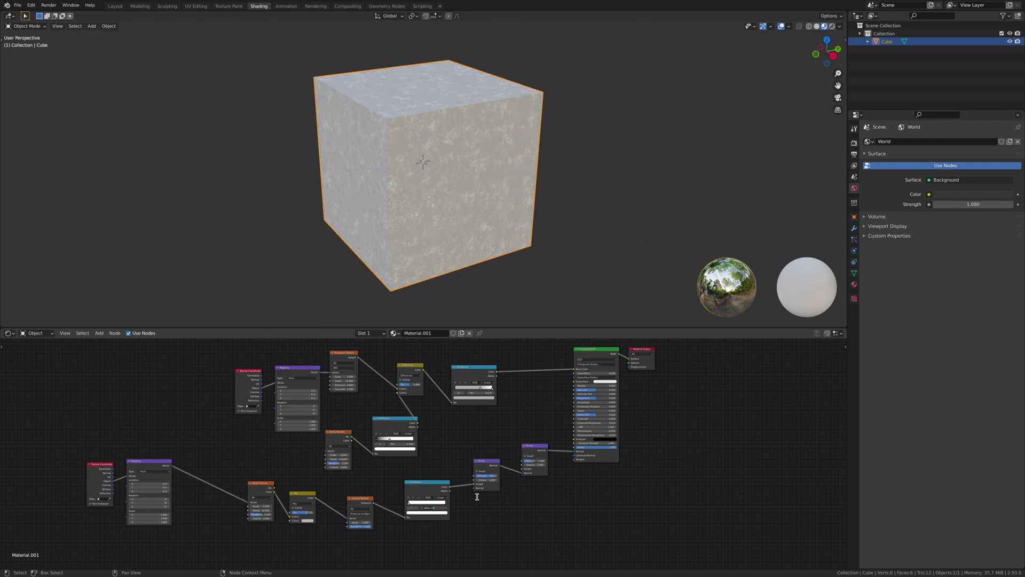